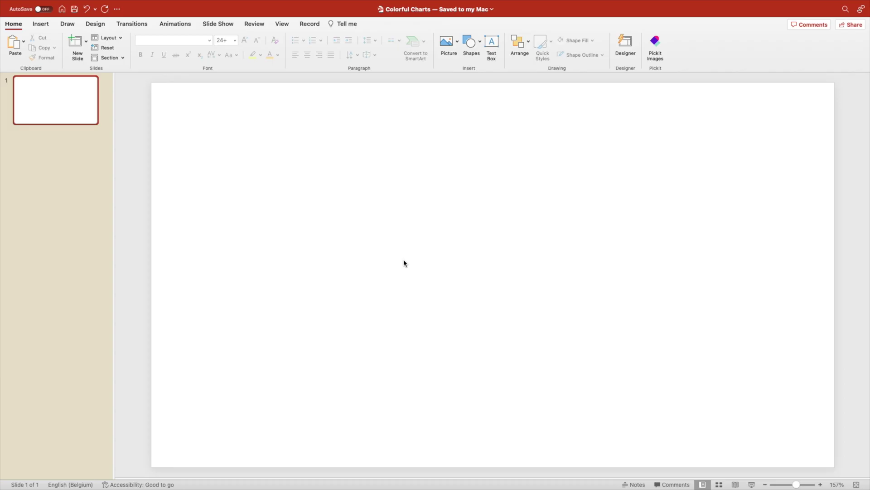
Give the slide background a gradient fill with both gradient stops set to dark grey
right_click(404, 262)
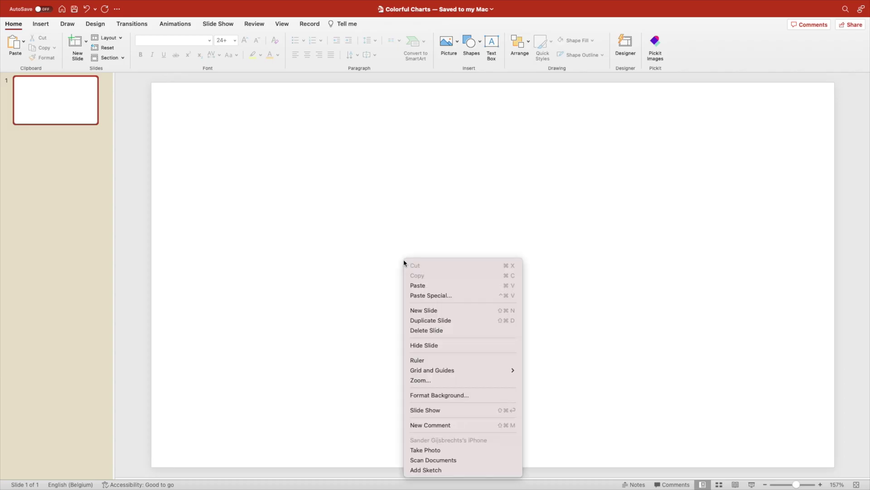
left_click(466, 393)
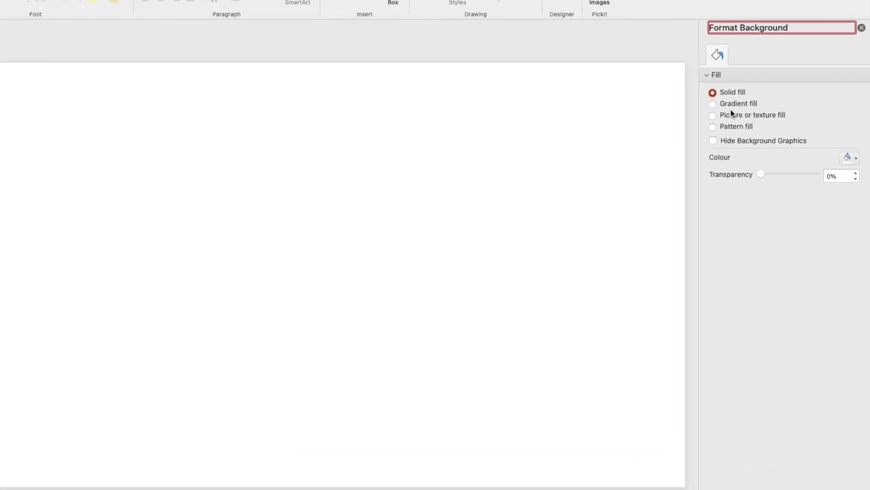
left_click(690, 64)
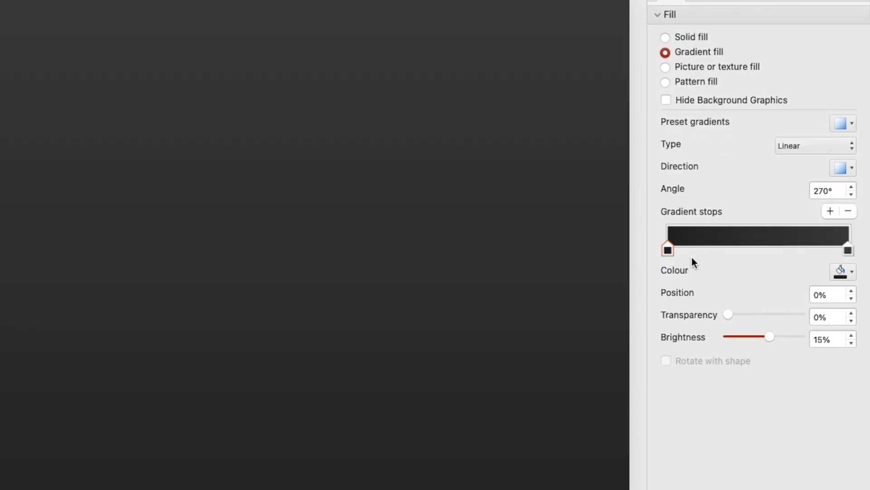
left_click(834, 272)
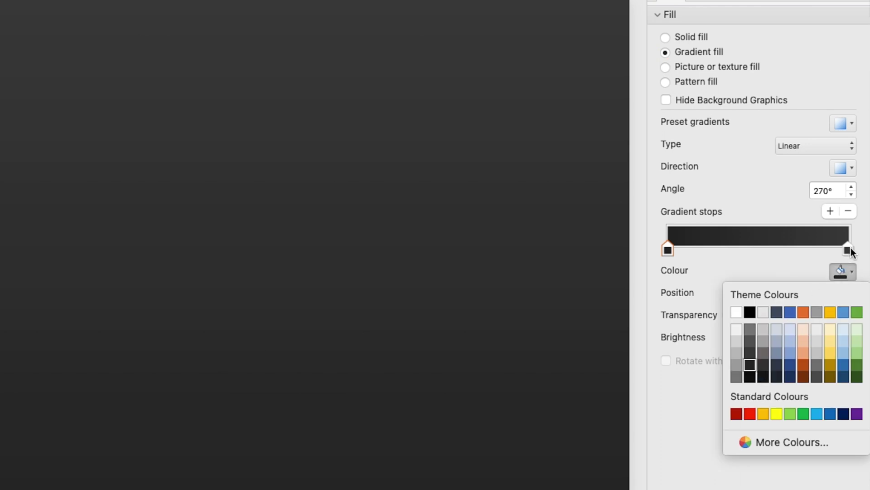
left_click(849, 250)
left_click(848, 250)
left_click(847, 272)
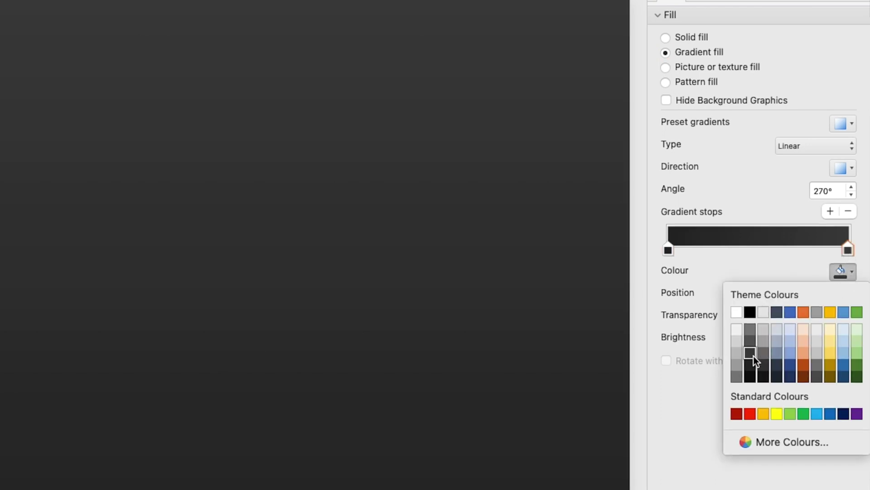
left_click(841, 271)
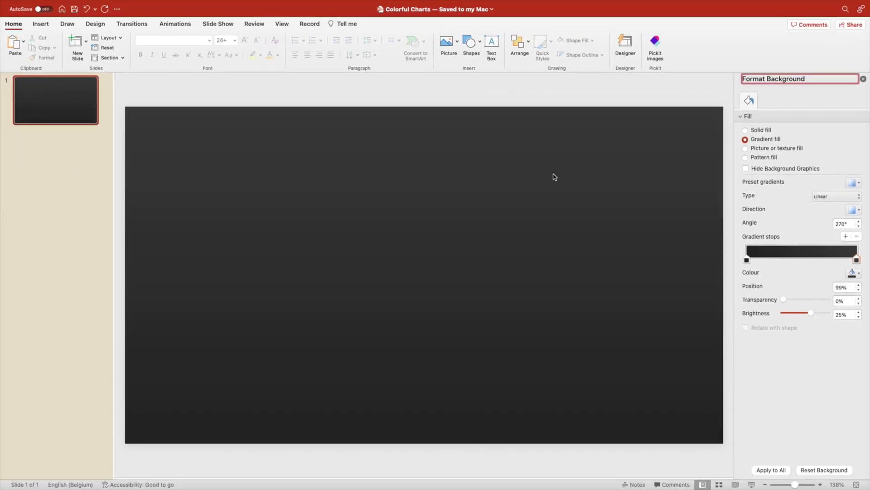
Apply the Colorful colour variant from the Design tab's Variants gallery
left_click(95, 24)
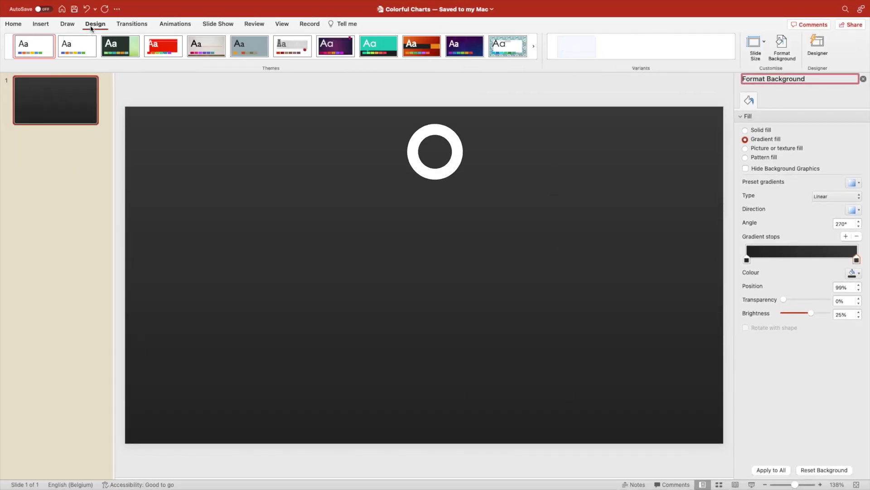
left_click(641, 61)
mouse_move(584, 110)
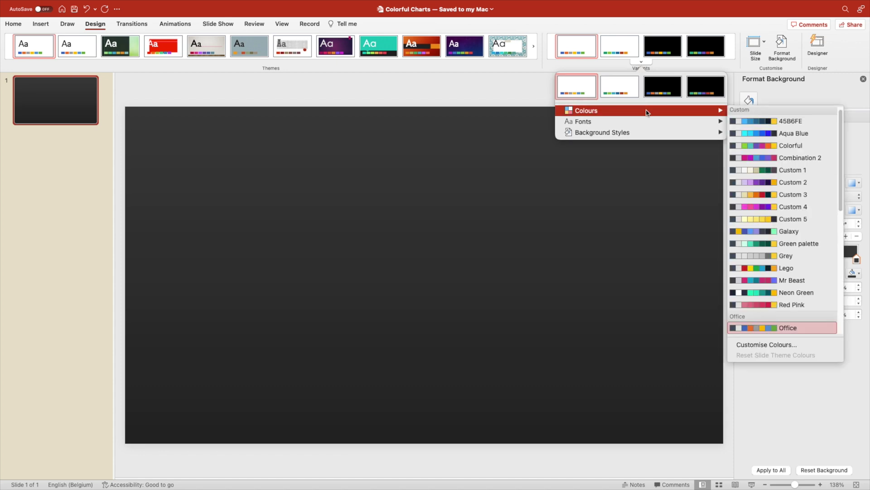
left_click(752, 214)
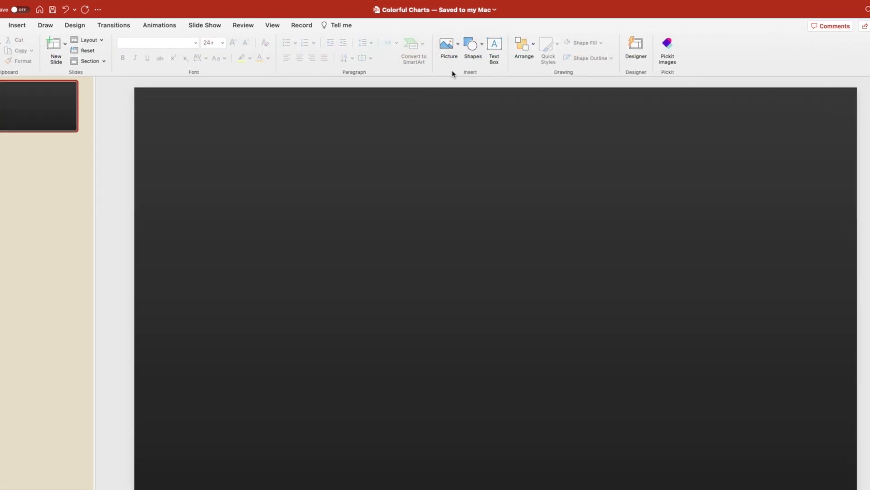
Draw a rectangle bar from the left edge, fill it gold with no outline, and move it near the top
left_click(482, 71)
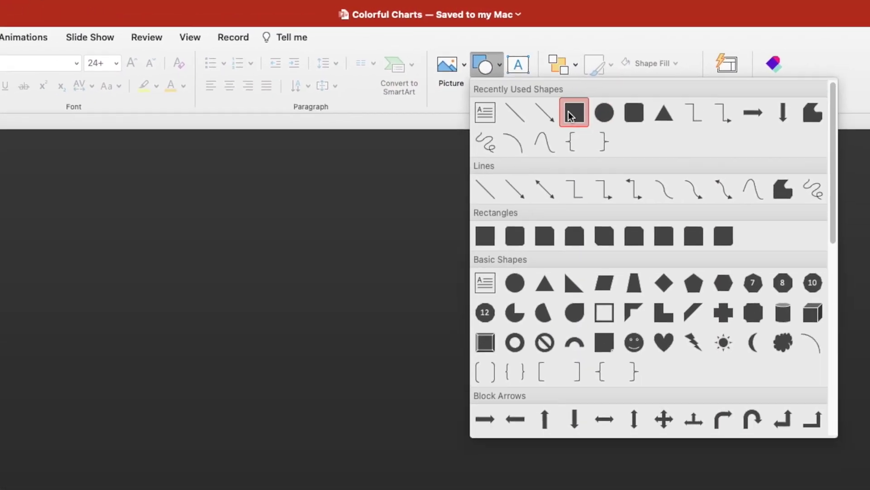
left_click(572, 111)
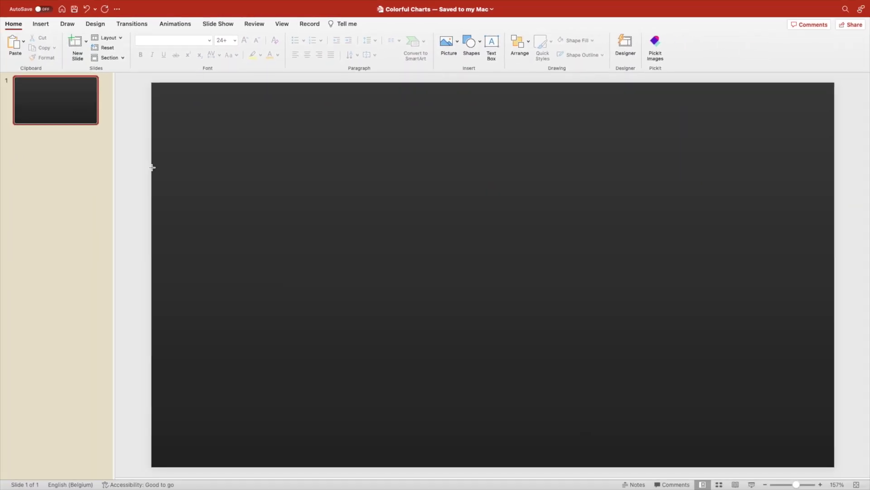
left_click_drag(152, 167, 352, 194)
left_click(280, 41)
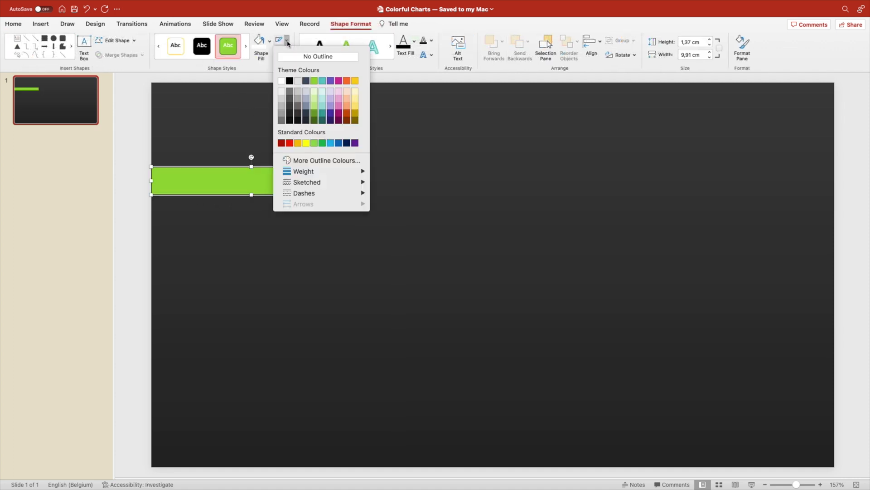
left_click(315, 55)
left_click(270, 44)
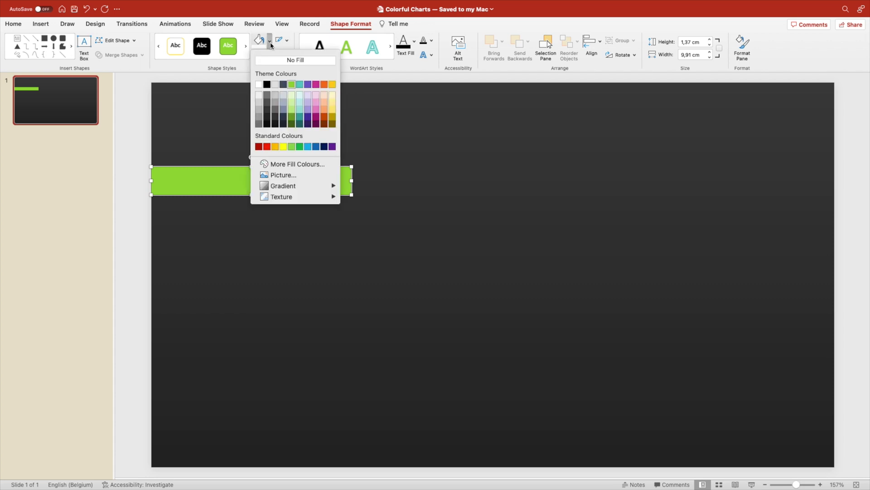
left_click(333, 84)
left_click_drag(285, 186, 282, 163)
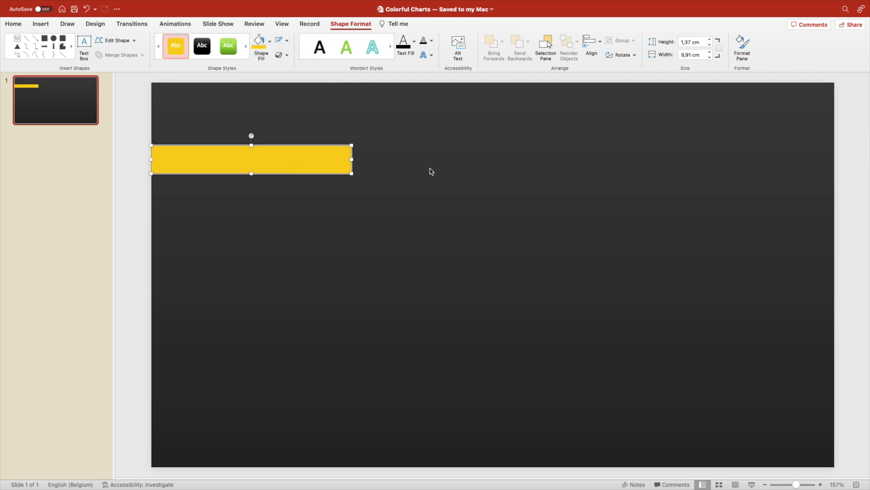
left_click(431, 171)
Draw a circle at the right end of the gold bar
left_click(470, 41)
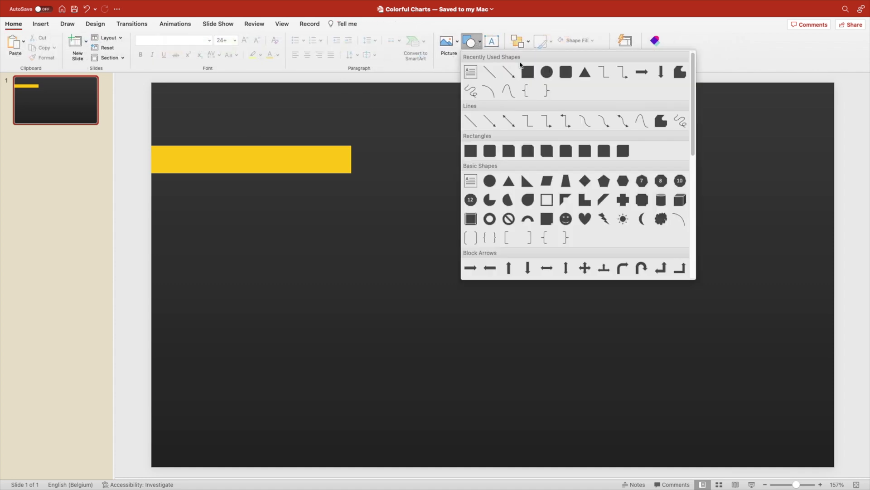
left_click(547, 71)
left_click_drag(396, 159, 358, 171)
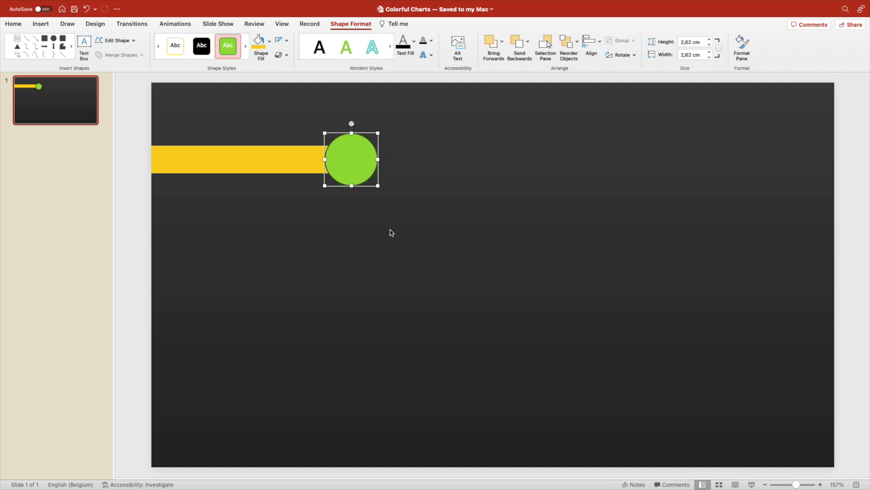
Give the circle a light grey-to-near-white gradient fill and remove its outline
right_click(353, 165)
left_click(406, 363)
left_click(766, 164)
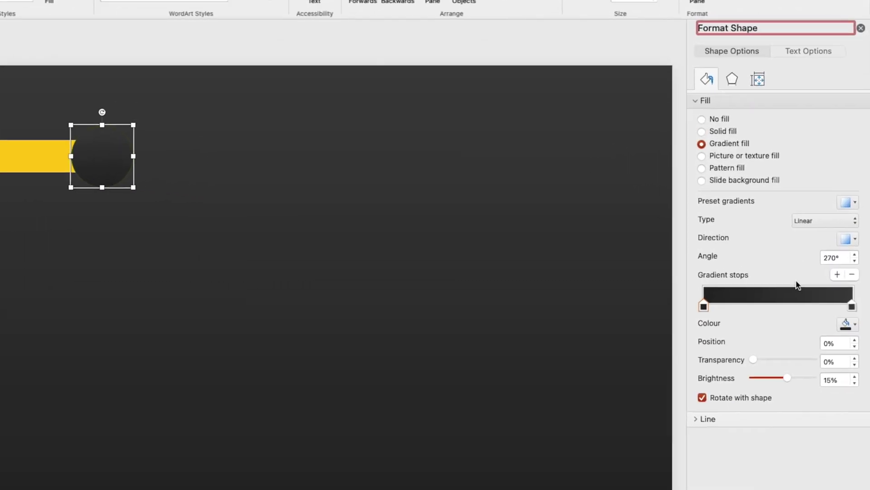
left_click(853, 301)
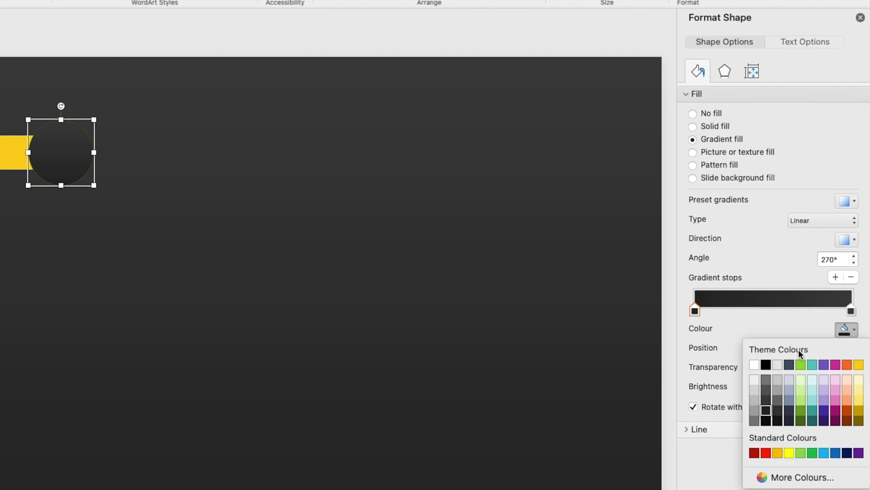
left_click(777, 365)
left_click(851, 309)
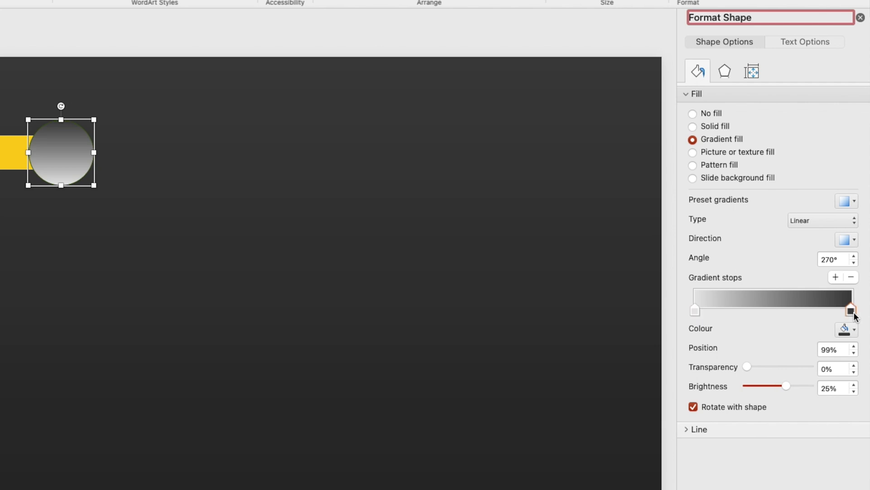
left_click(846, 329)
left_click(757, 367)
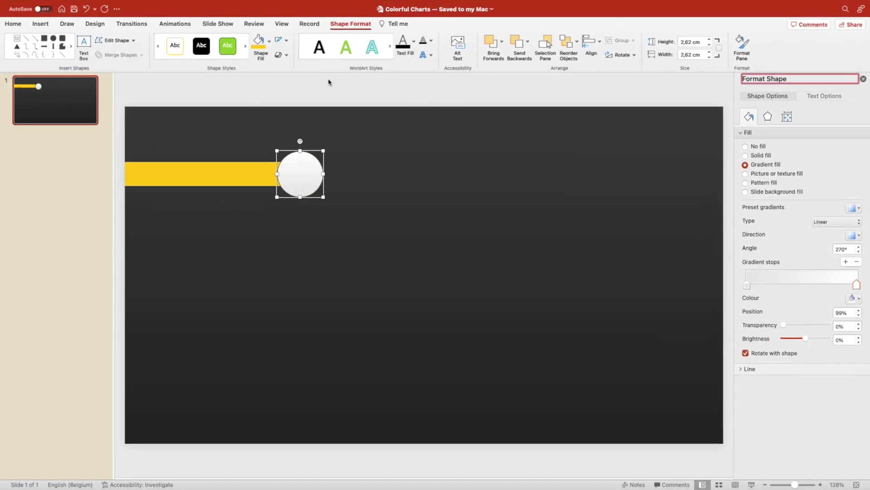
left_click(286, 40)
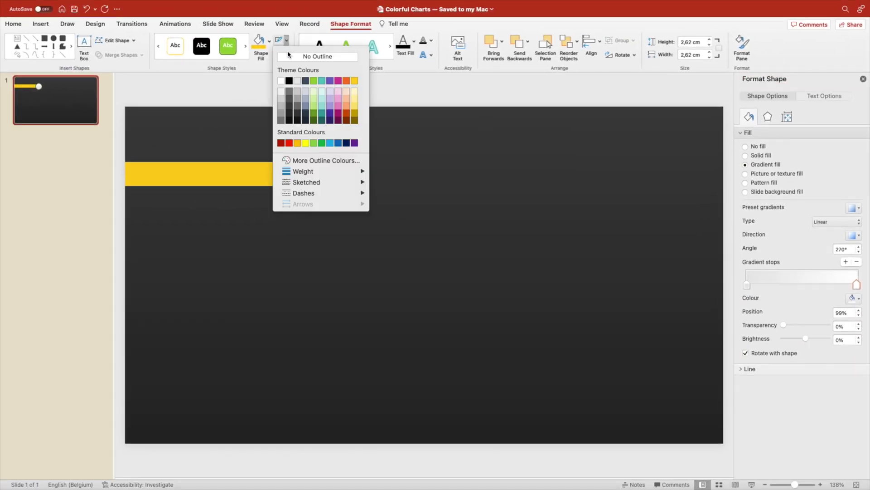
left_click(290, 57)
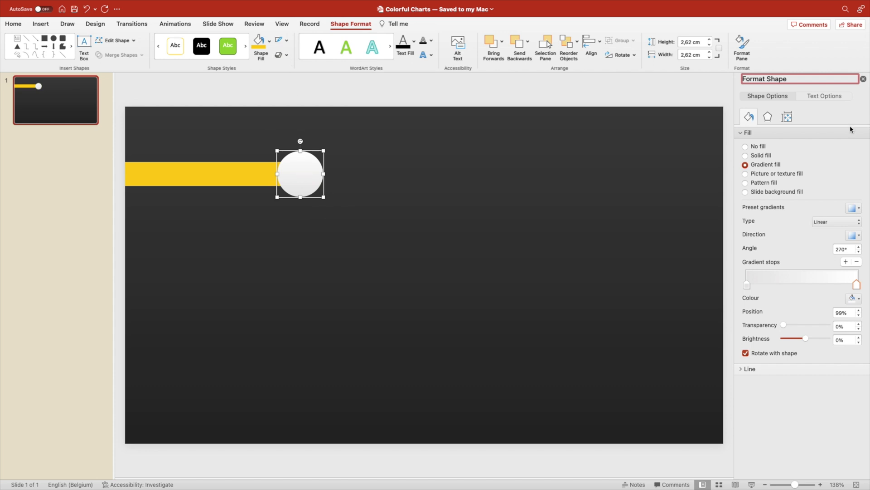
Add an outer shadow to the circle with 9 pt blur and 72% transparency
left_click(767, 118)
left_click(753, 133)
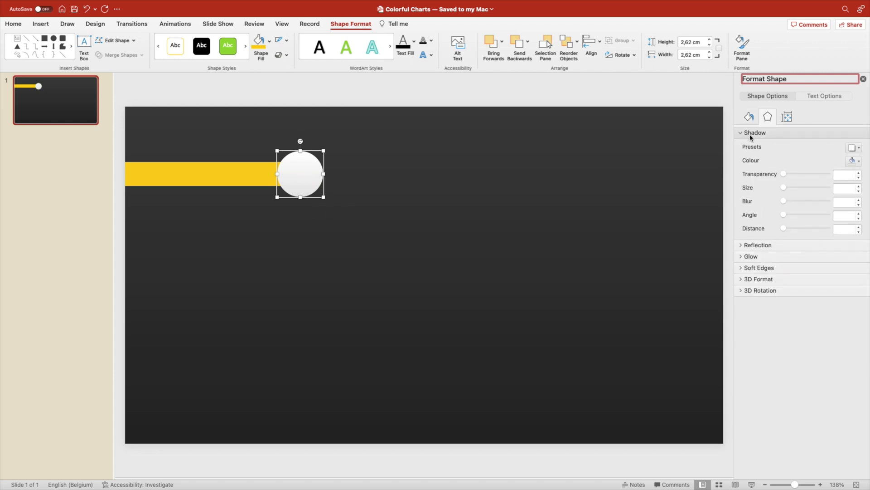
left_click(852, 150)
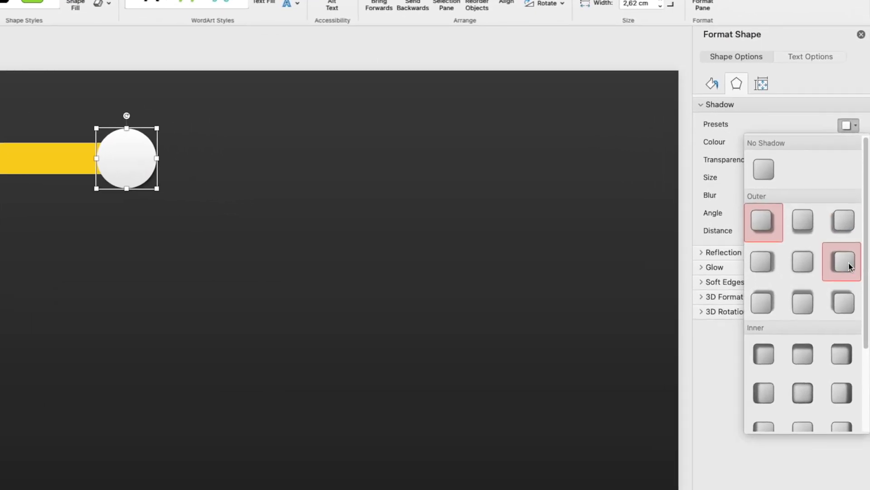
left_click(843, 262)
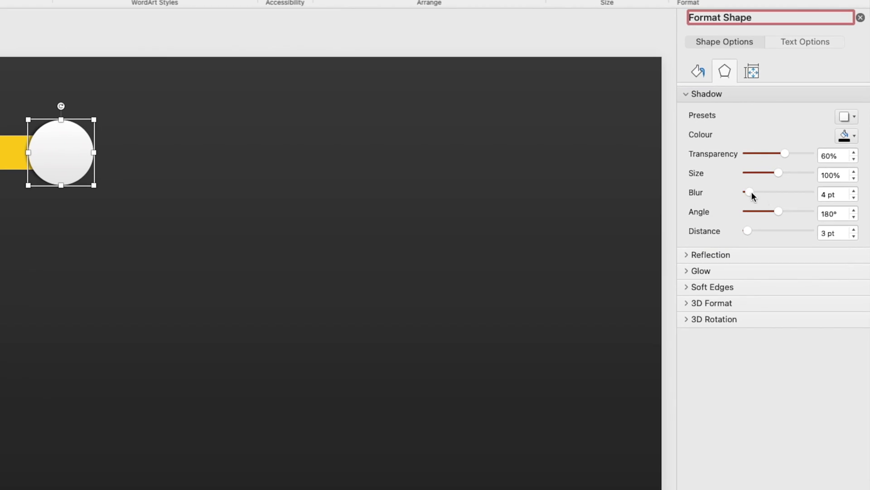
left_click_drag(751, 192, 755, 192)
left_click_drag(785, 153, 793, 153)
left_click(190, 197)
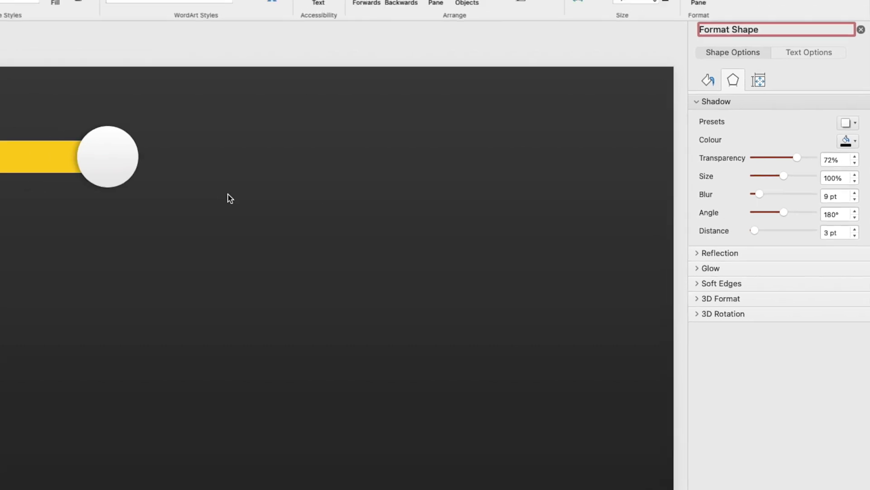
Resize the gold bar to a height of 1.98 cm
left_click(27, 161)
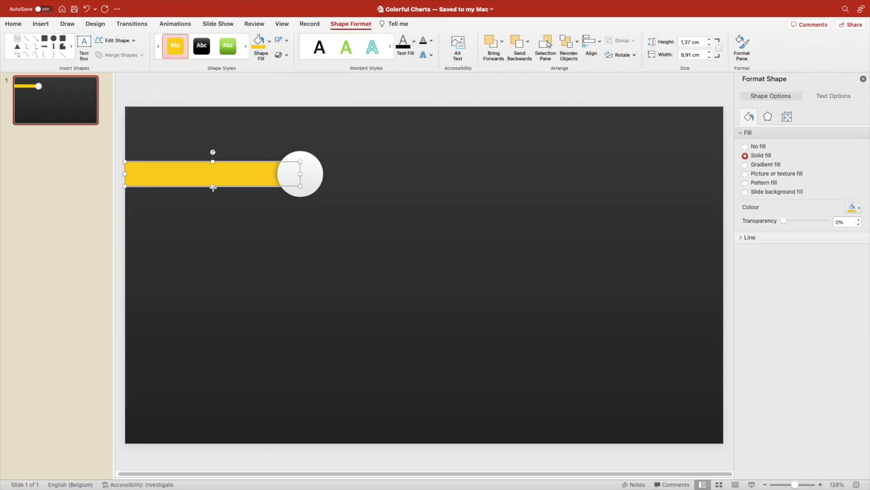
left_click_drag(212, 187, 213, 191)
left_click(467, 214)
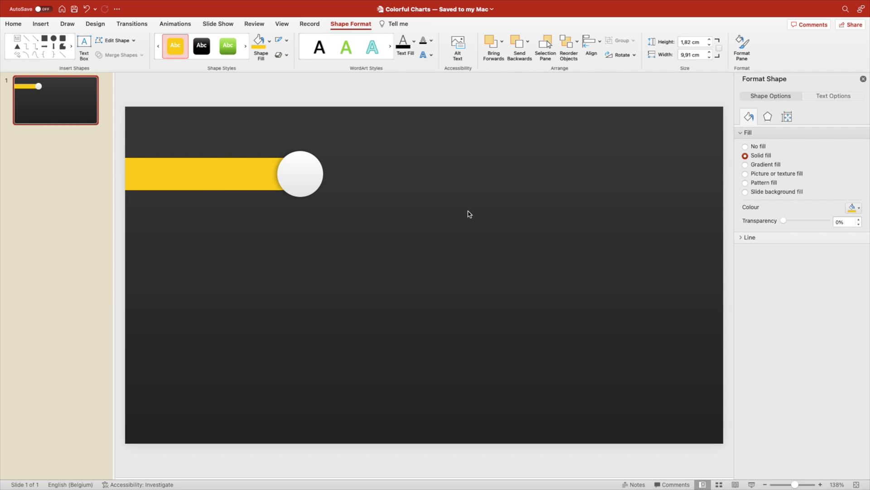
left_click(207, 187)
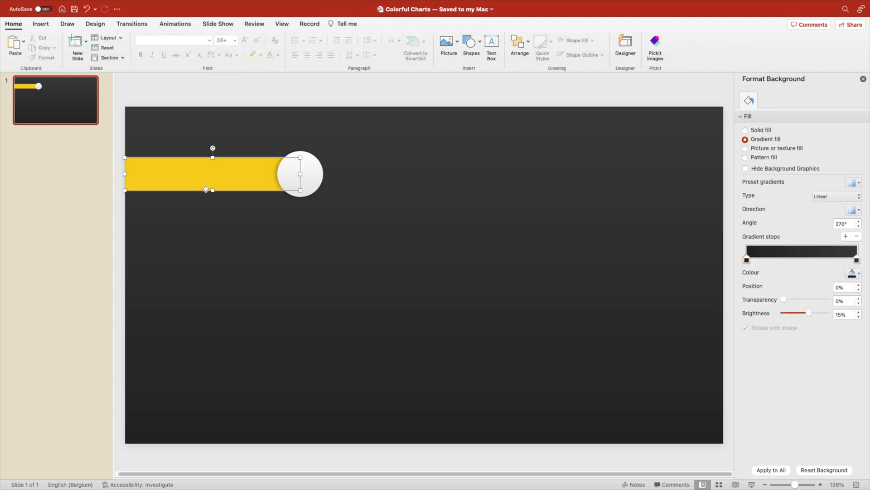
left_click_drag(210, 190, 216, 191)
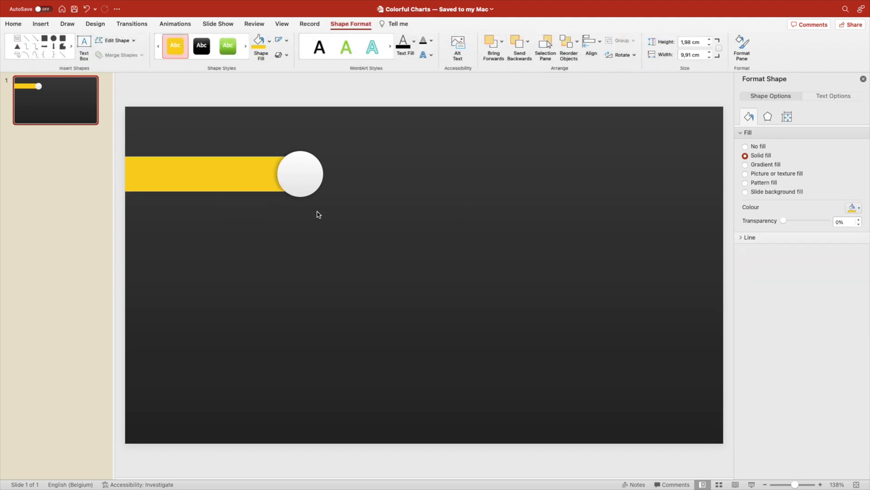
left_click(316, 213)
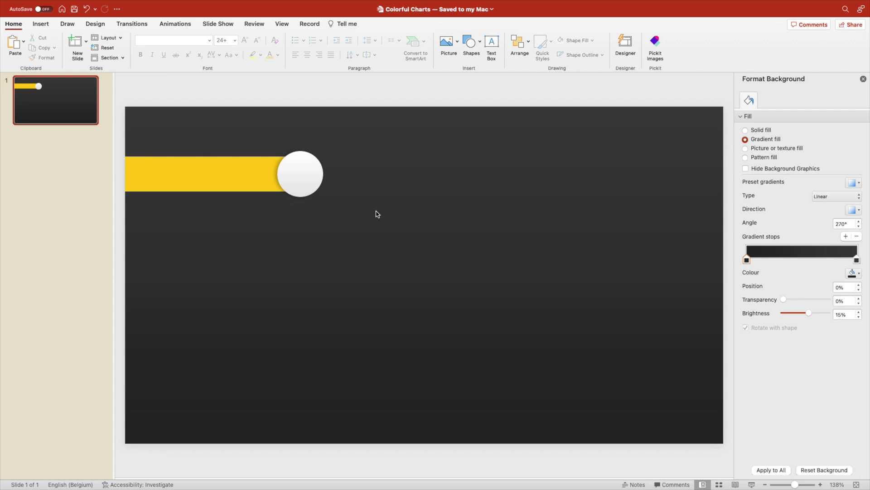
Fill the bar with a gradient from custom orange 255/167/11 (FFA70B) to gold
left_click(230, 185)
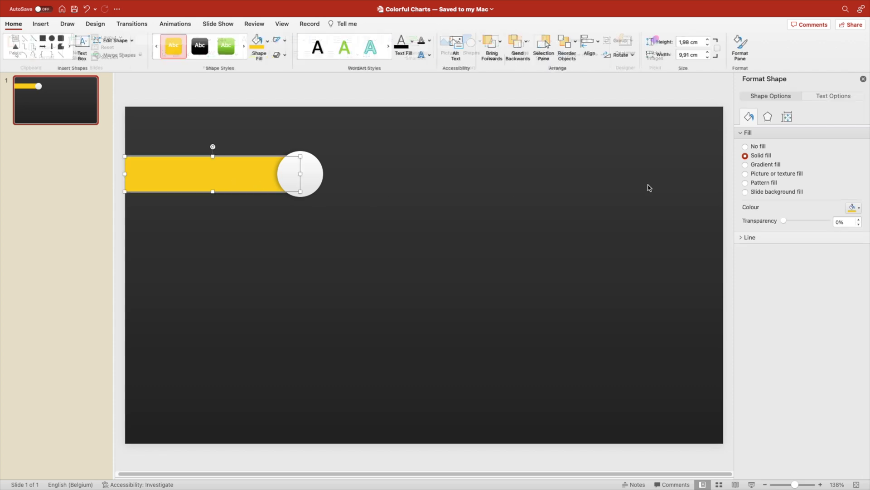
left_click(765, 165)
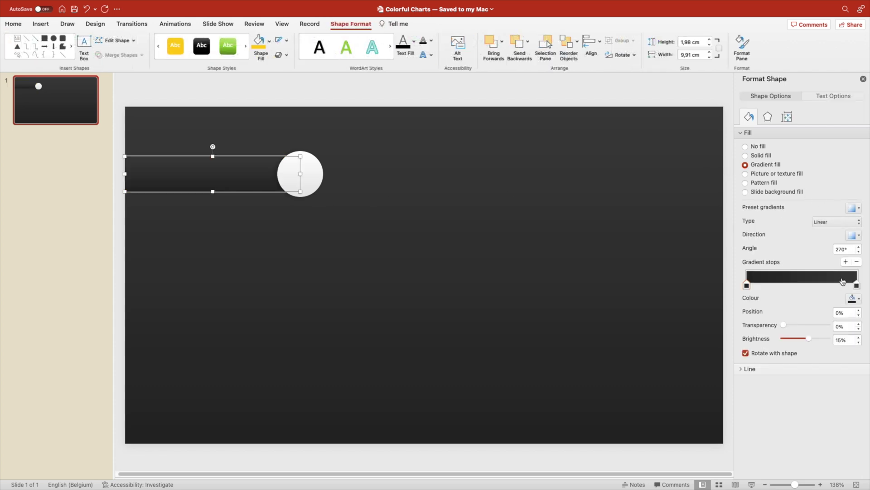
left_click(854, 298)
left_click(863, 323)
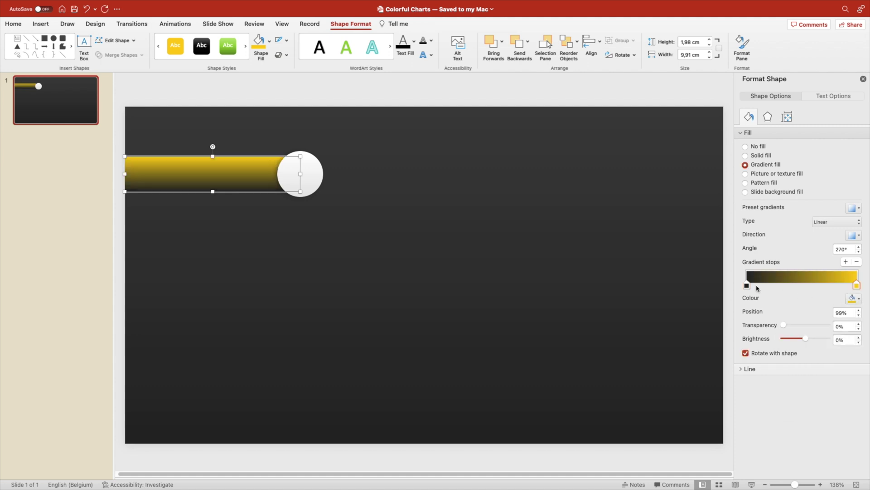
left_click(747, 285)
left_click(859, 299)
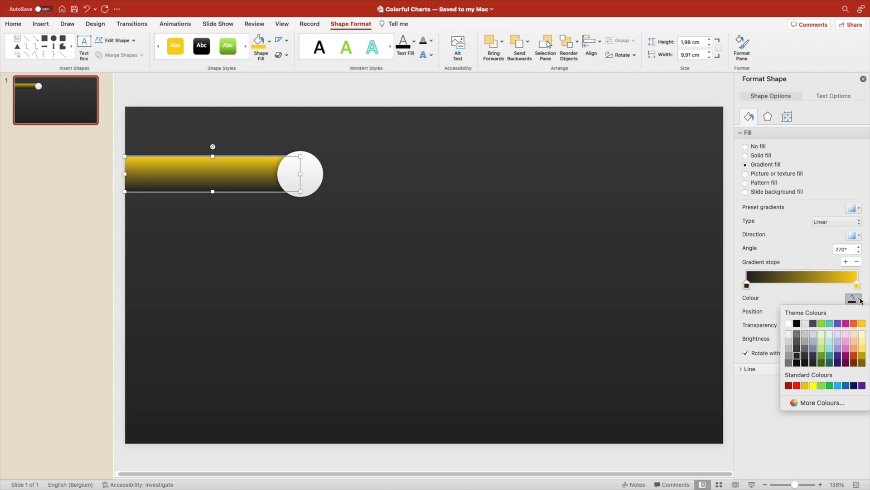
left_click(821, 403)
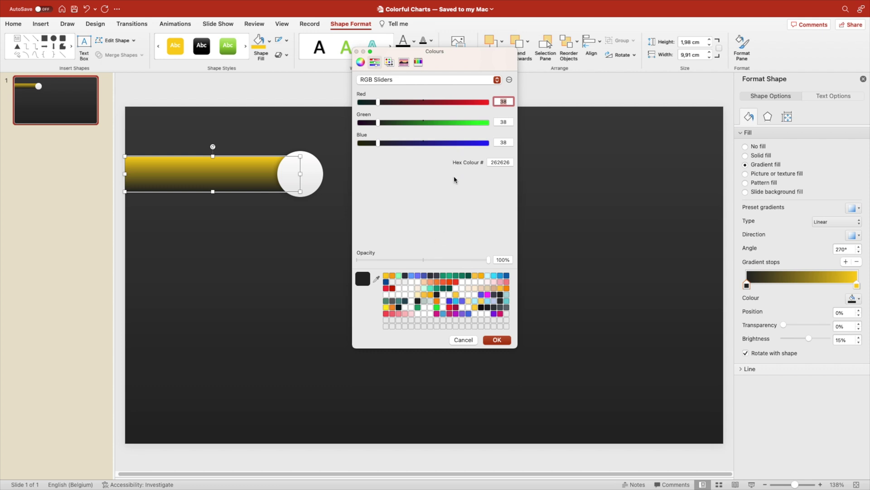
left_click(394, 279)
left_click(392, 276)
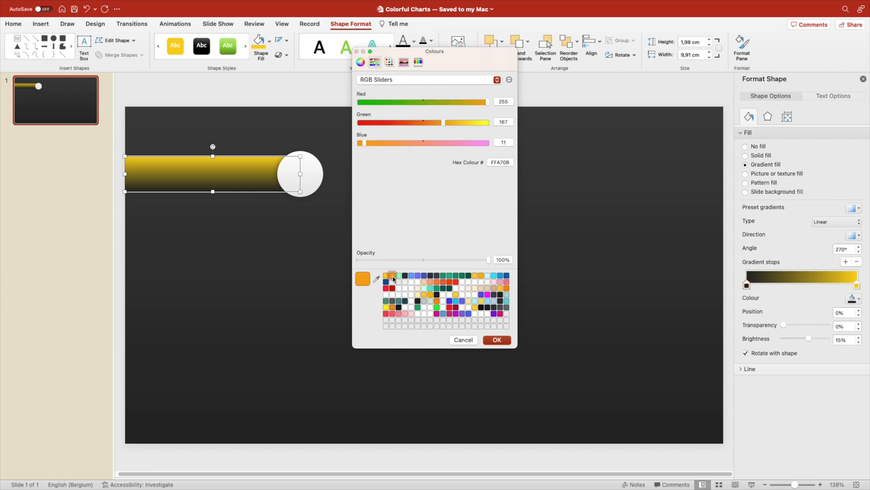
left_click(497, 340)
left_click(463, 288)
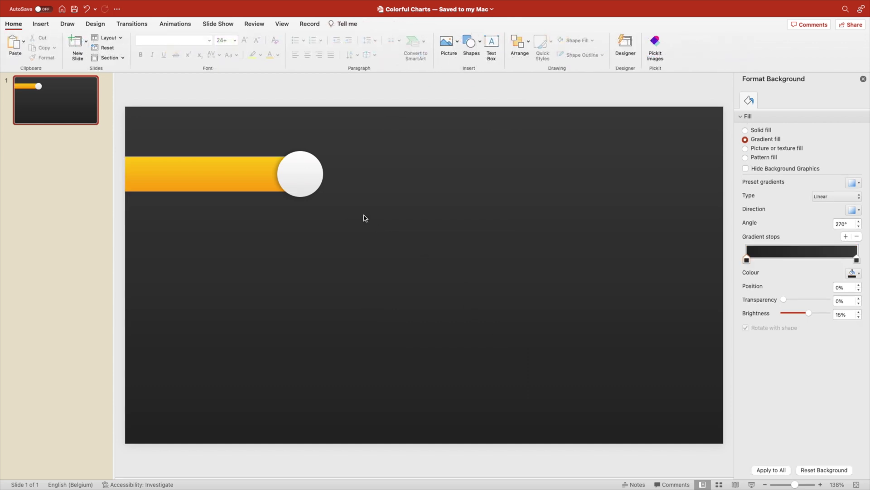
Add a text box reading '01' in white
left_click(491, 42)
left_click_drag(377, 200, 501, 233)
type("01")
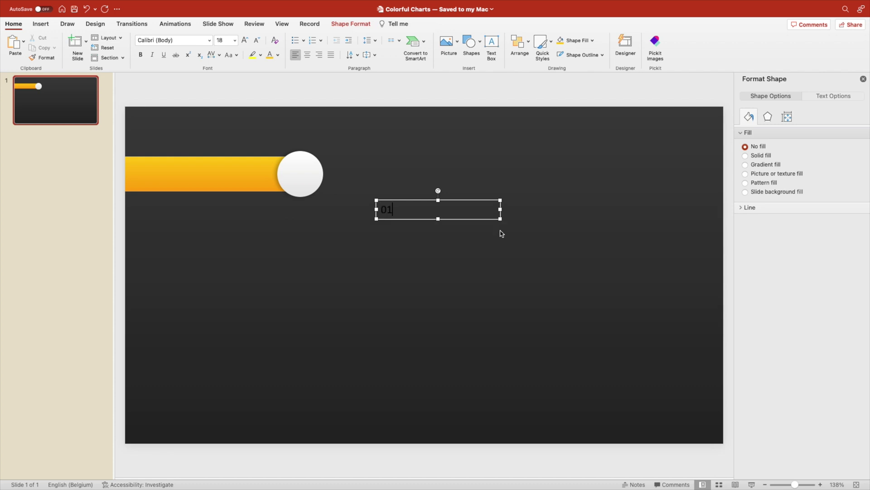
key("super+a")
left_click(277, 55)
left_click(273, 79)
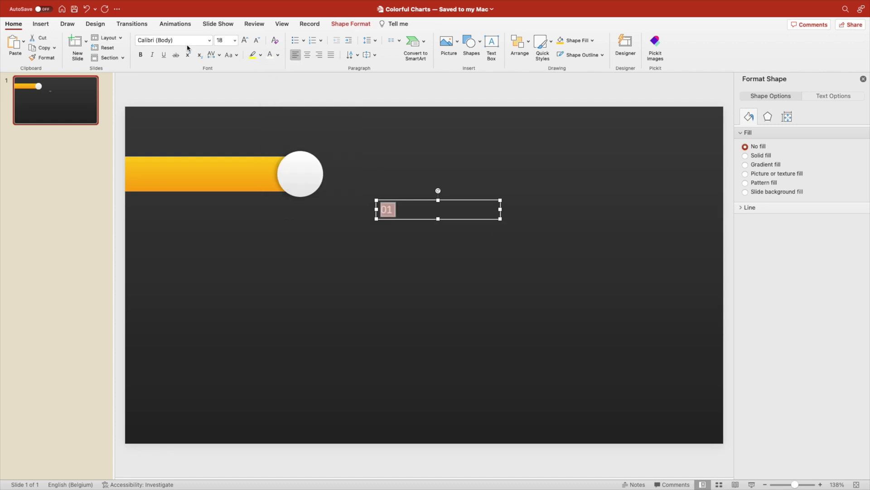
Set the 01's font to Montserrat in a heavier weight
left_click(182, 41)
type("Montserrat")
key("Return")
left_click(209, 40)
mouse_move(218, 119)
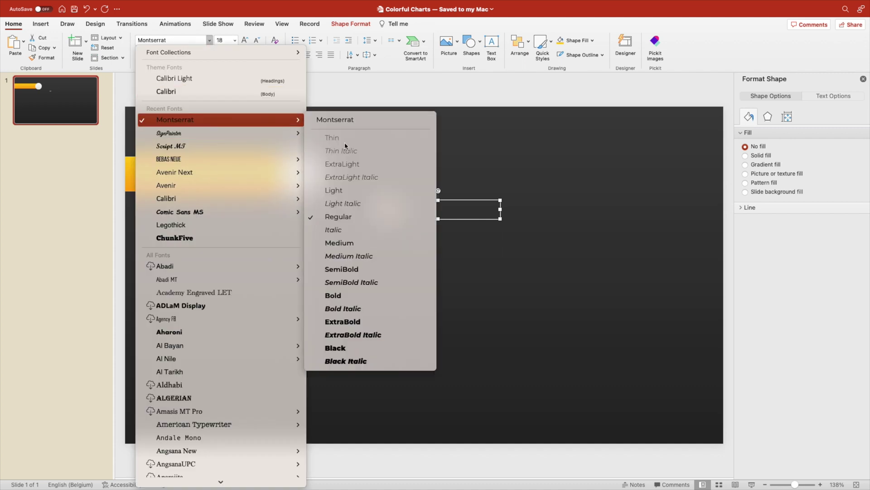
left_click(345, 347)
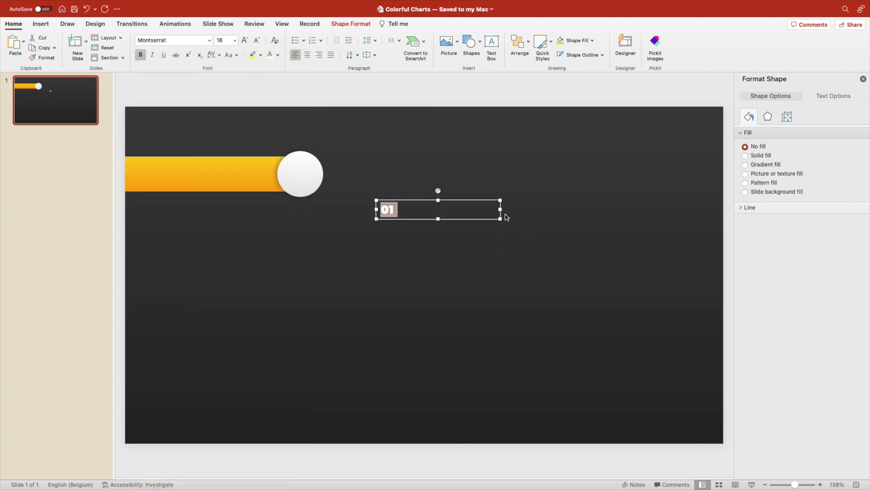
Narrow the 01 box, make it 20 pt Montserrat ExtraBold, and place it on the bar's left end
left_click_drag(500, 210, 166, 185)
left_click(245, 40)
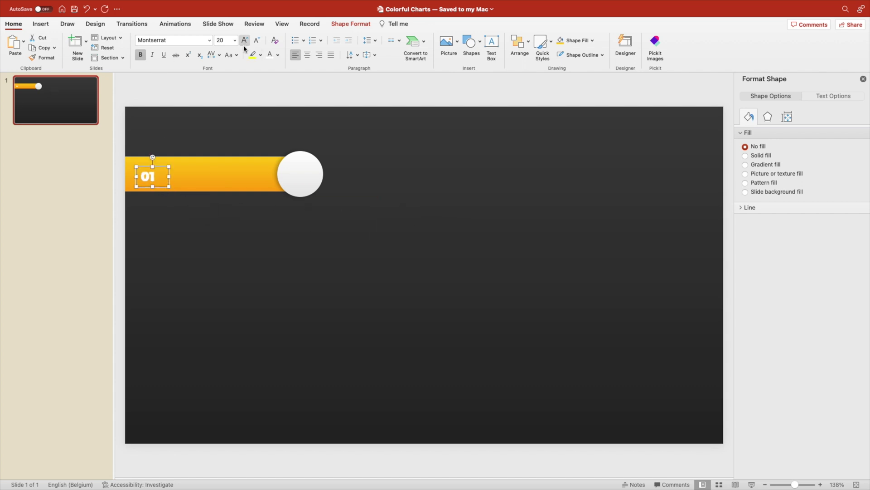
left_click(209, 40)
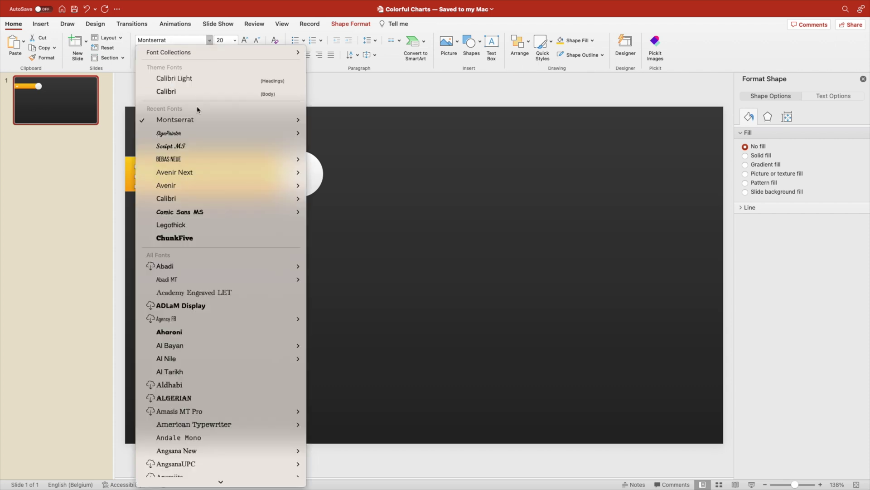
mouse_move(254, 119)
left_click(347, 321)
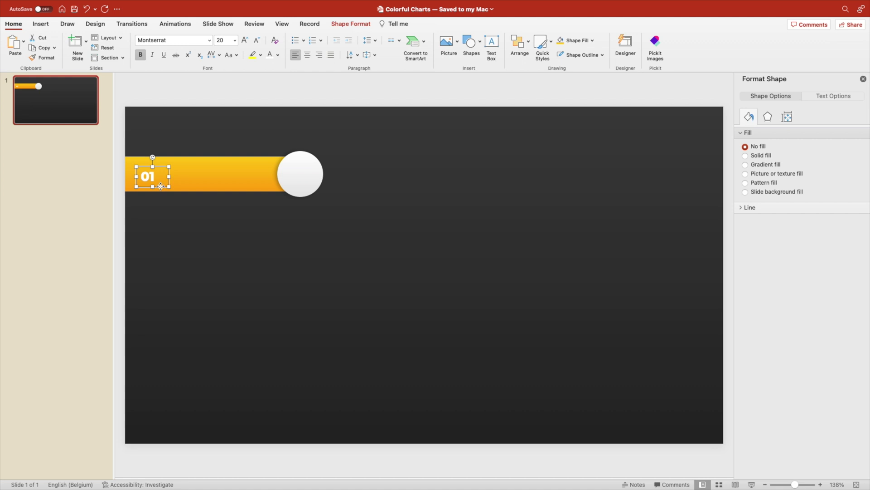
left_click_drag(161, 186, 160, 174)
Add a text box on the bar reading 'Lorem ipsum dolor'
left_click(394, 155)
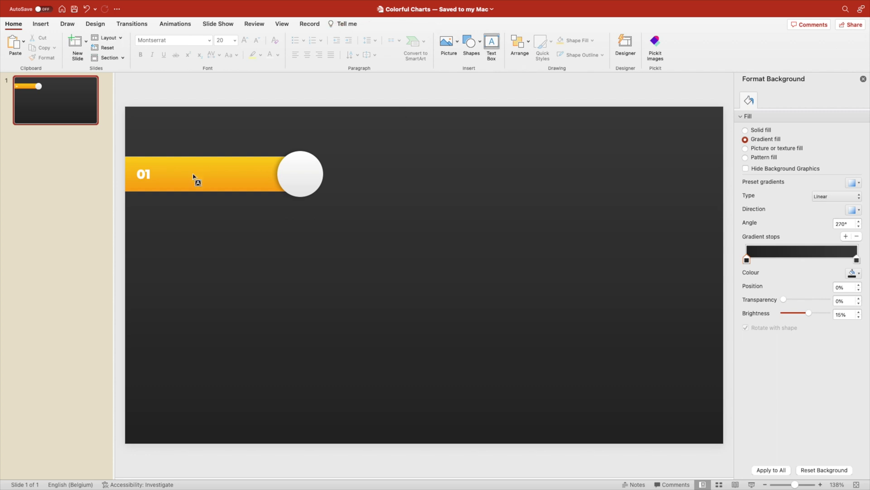
left_click_drag(158, 164, 277, 184)
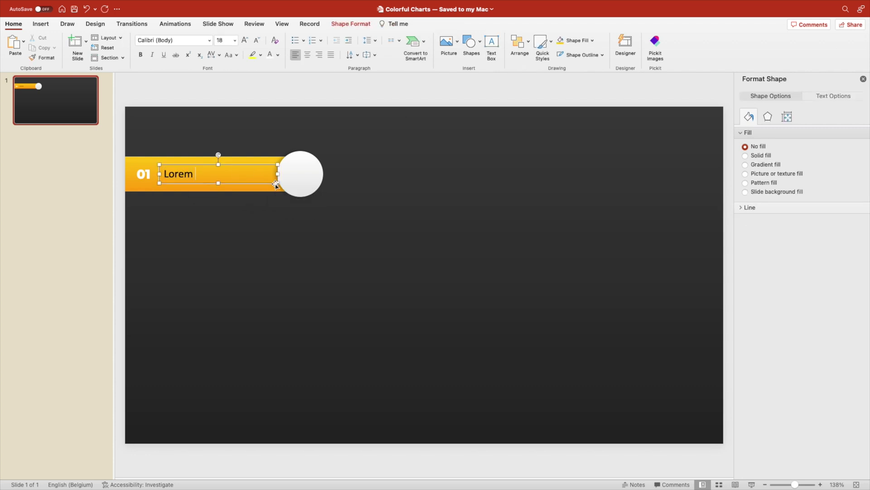
type("Lorem ipsum dolor")
key("super+a")
Set the label to Montserrat Light and nudge it next to the 01
left_click(175, 39)
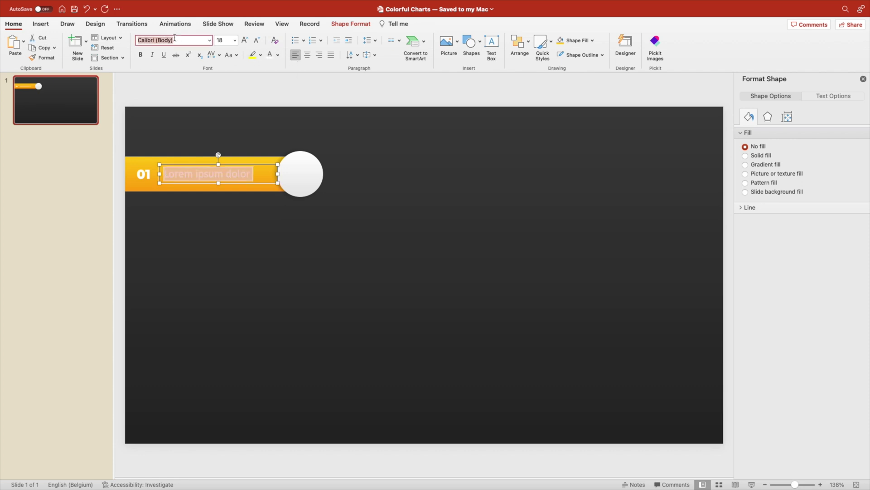
type("Montserrat")
key("Return")
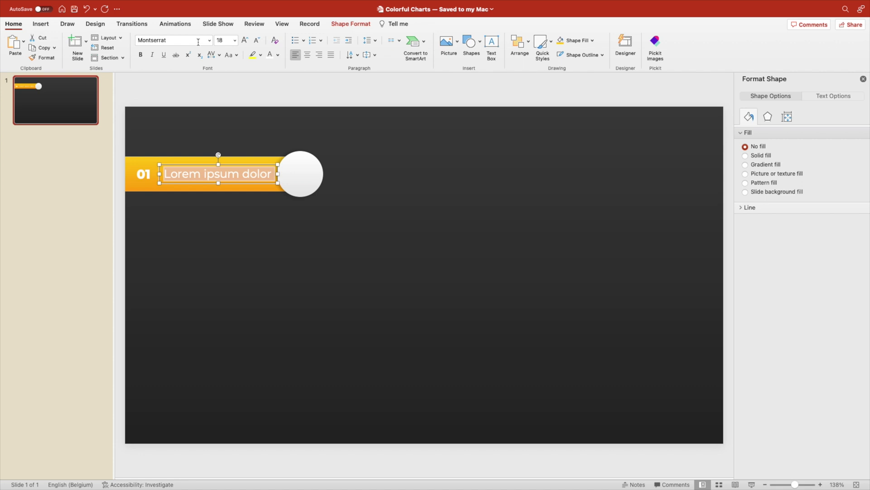
left_click(210, 41)
mouse_move(216, 123)
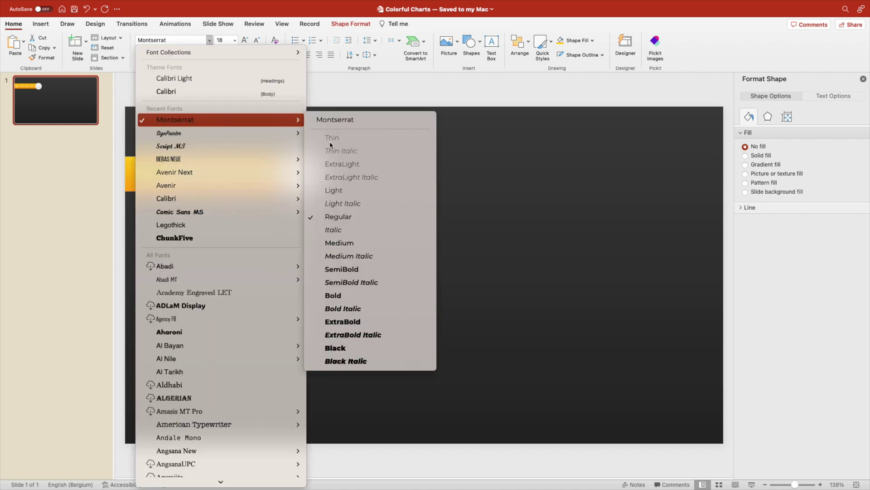
left_click(358, 190)
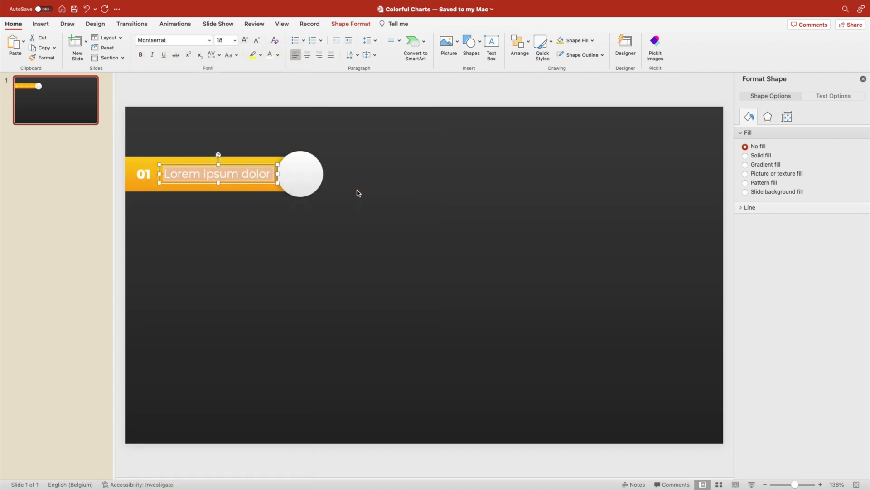
left_click_drag(250, 165, 245, 165)
left_click(386, 231)
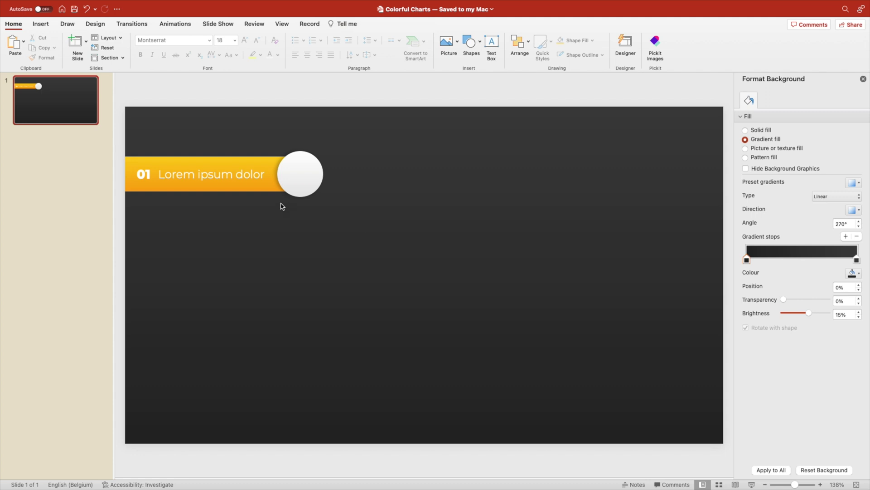
scroll(299, 241, "down", 1)
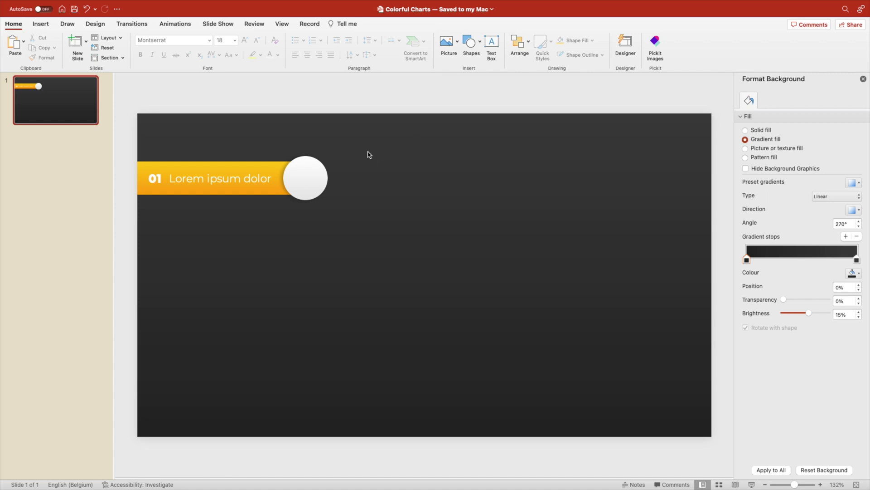
Move the first banner's bar, texts and circle together, then select all six banners
left_click_drag(410, 129, 121, 222)
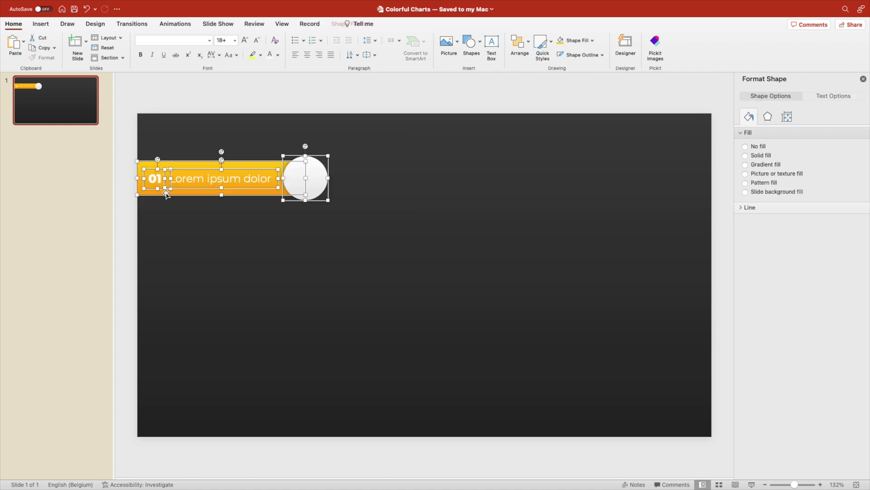
left_click_drag(185, 192, 246, 395)
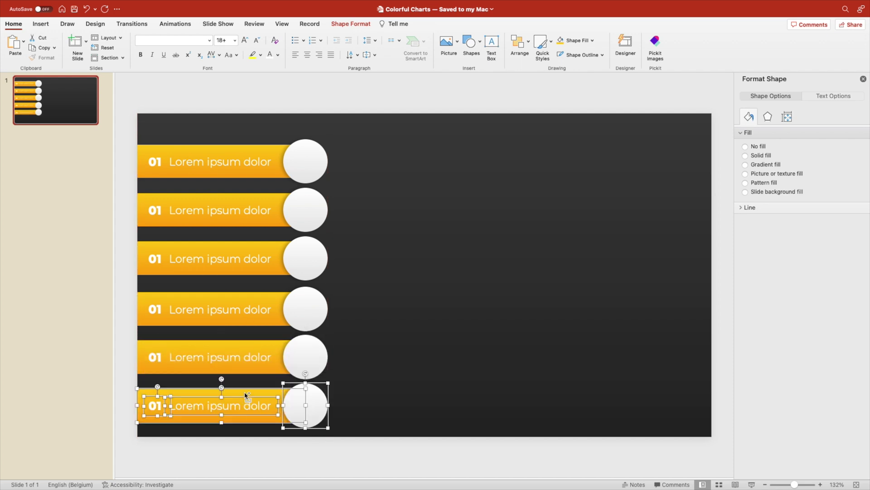
left_click_drag(399, 441, 121, 123)
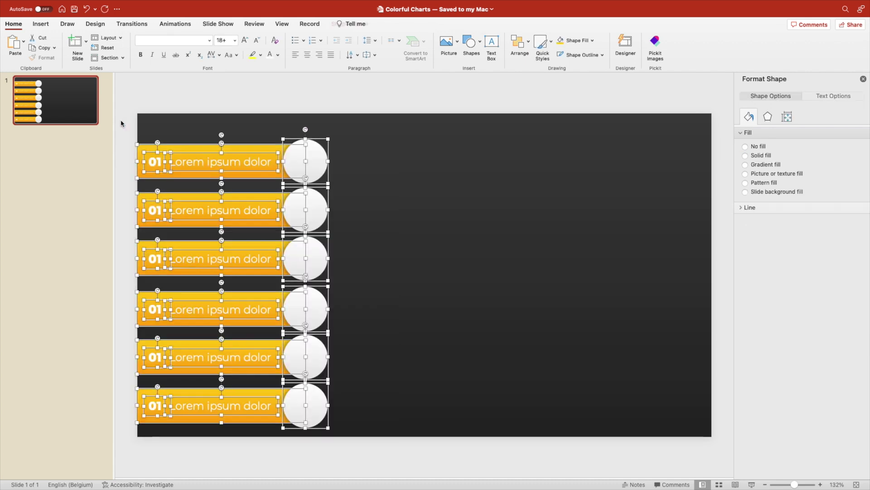
left_click(340, 155)
Group the top banner's shapes, then undo the grouping
left_click_drag(370, 126, 99, 196)
key("super+alt+g")
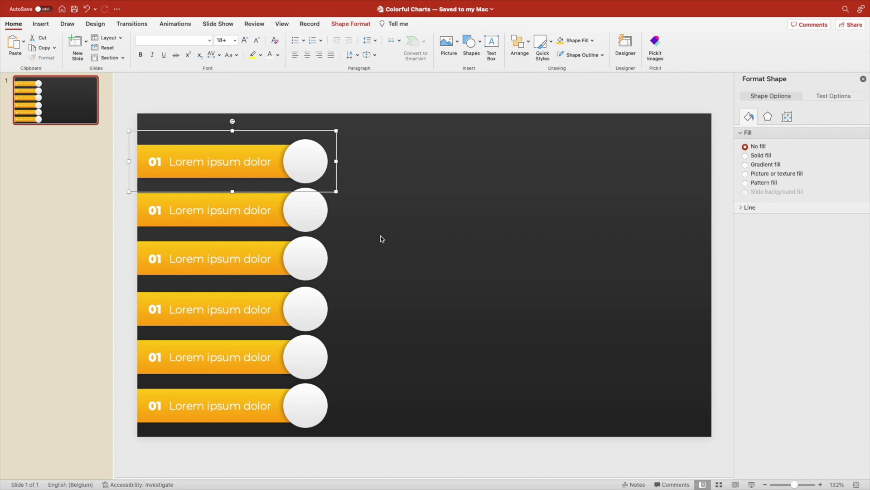
key("super+z")
left_click(379, 285)
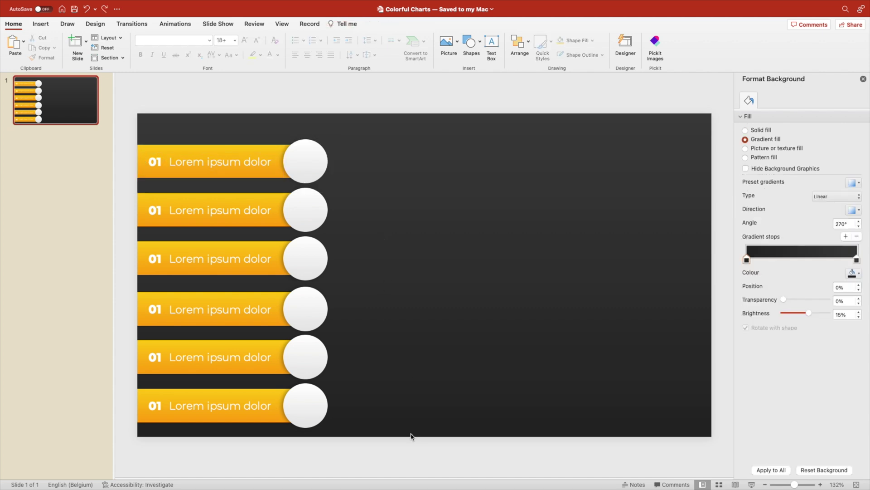
Select all six banners and move them up slightly
left_click_drag(410, 442, 110, 122)
left_click_drag(206, 147, 206, 138)
left_click(458, 229)
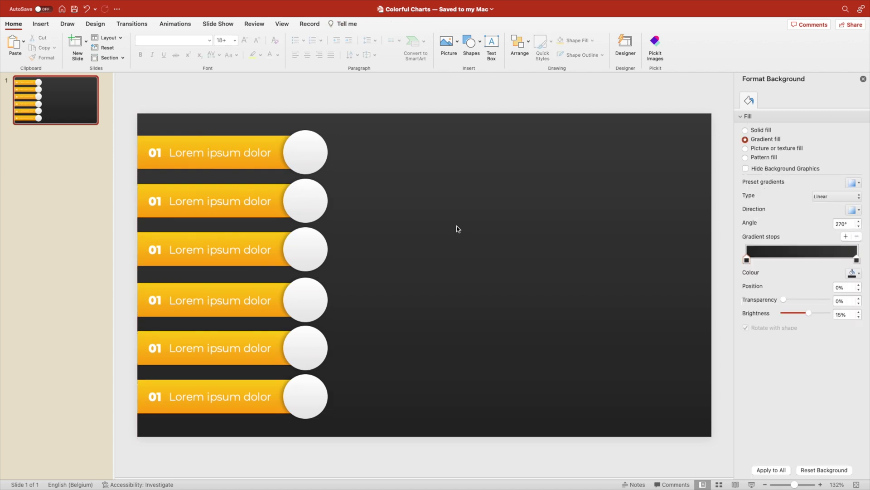
Set both gradient stops of the second banner to dark orange
left_click(231, 184)
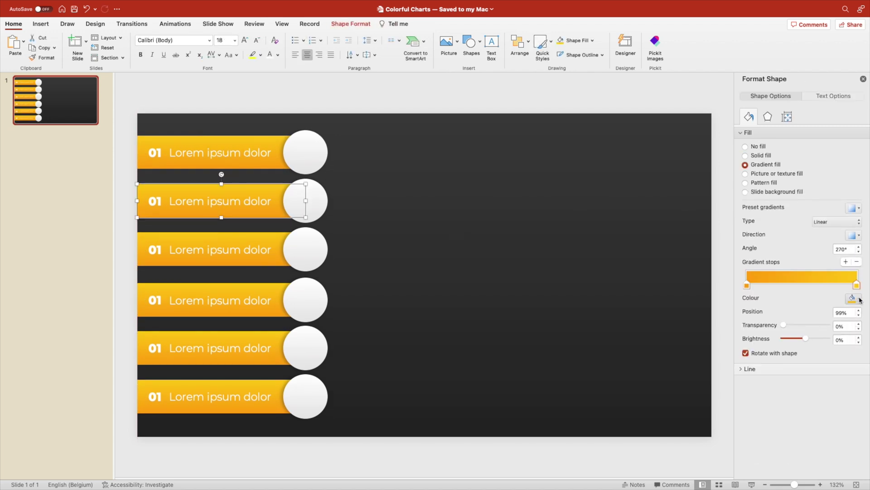
left_click(858, 300)
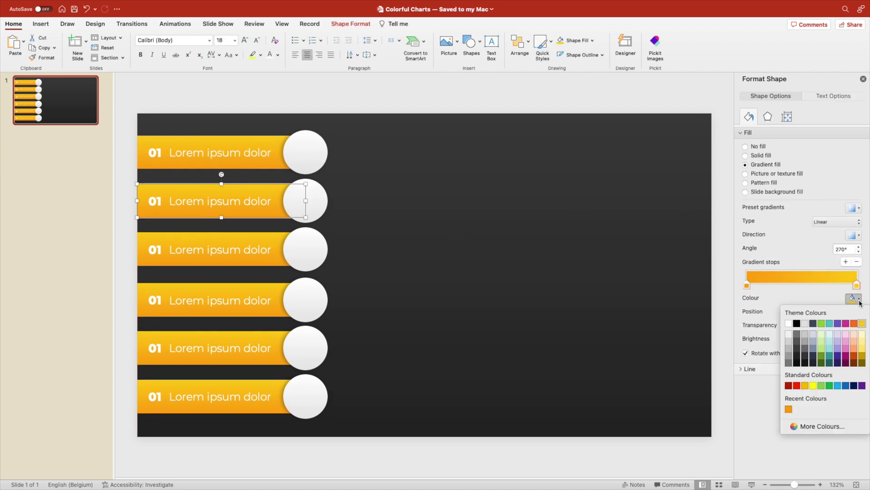
left_click(855, 323)
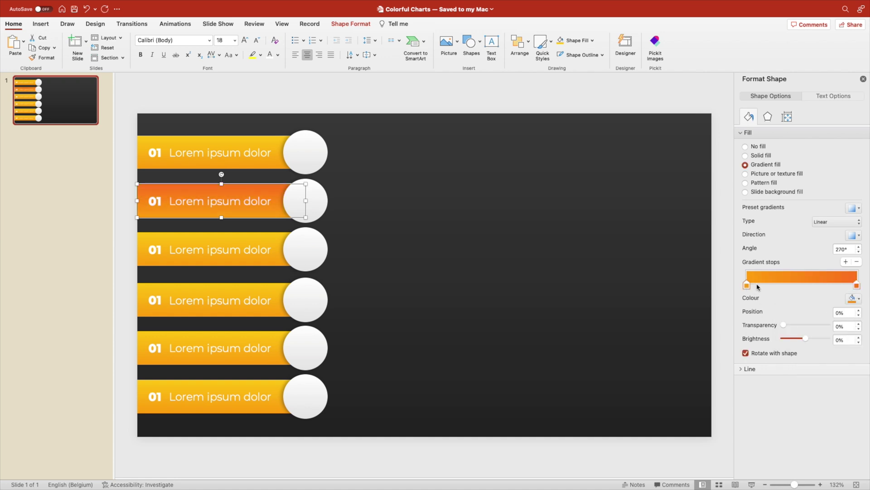
left_click(854, 299)
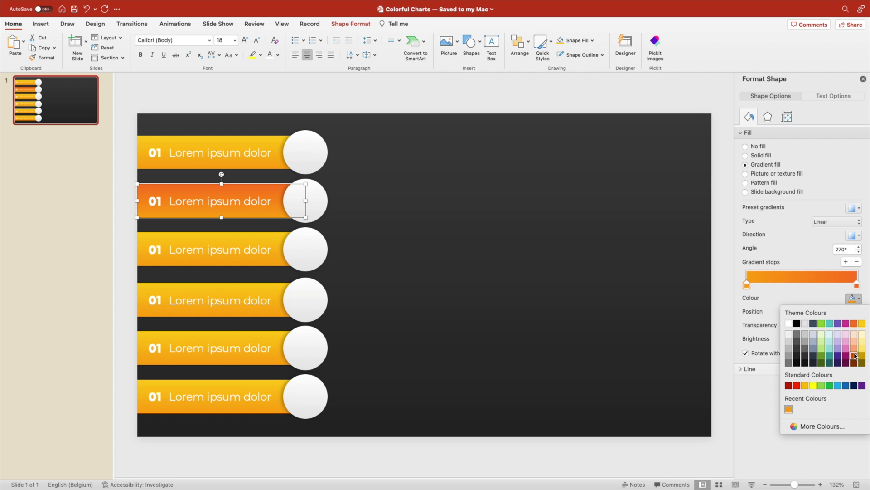
left_click(854, 355)
Set both gradient stops of the third banner to magenta
left_click(277, 235)
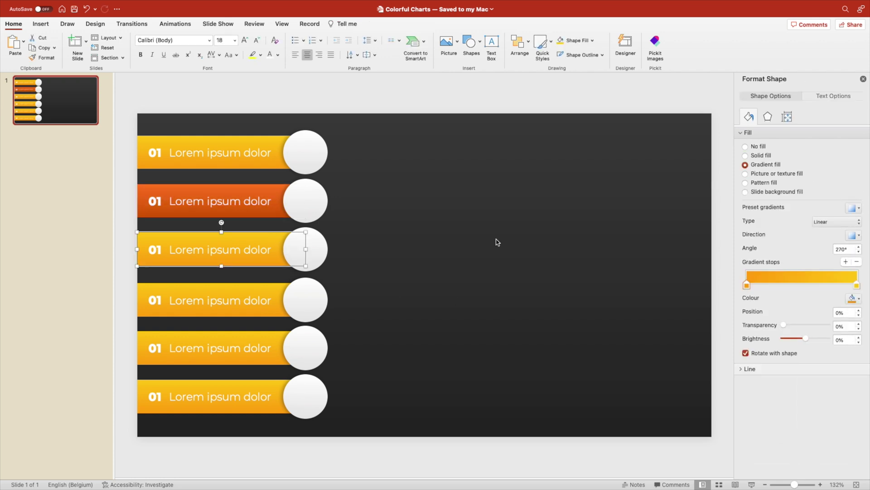
left_click(856, 285)
left_click(853, 298)
left_click(846, 324)
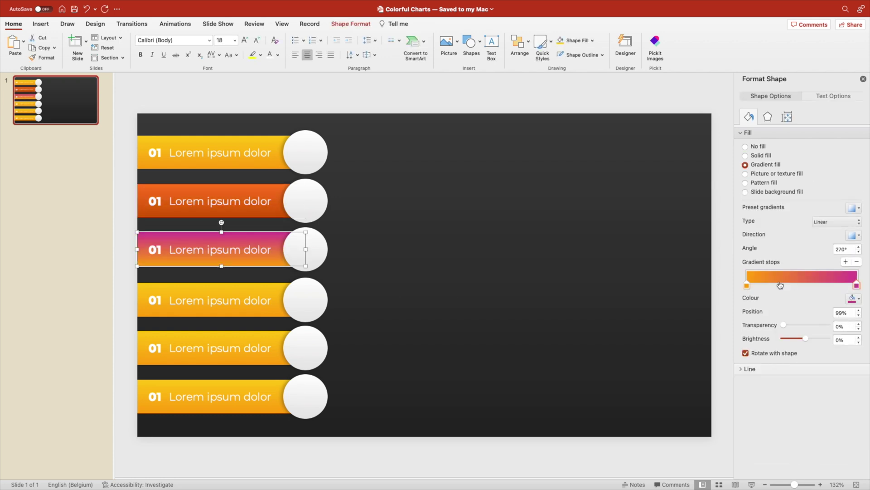
left_click(747, 284)
left_click(853, 298)
left_click(846, 323)
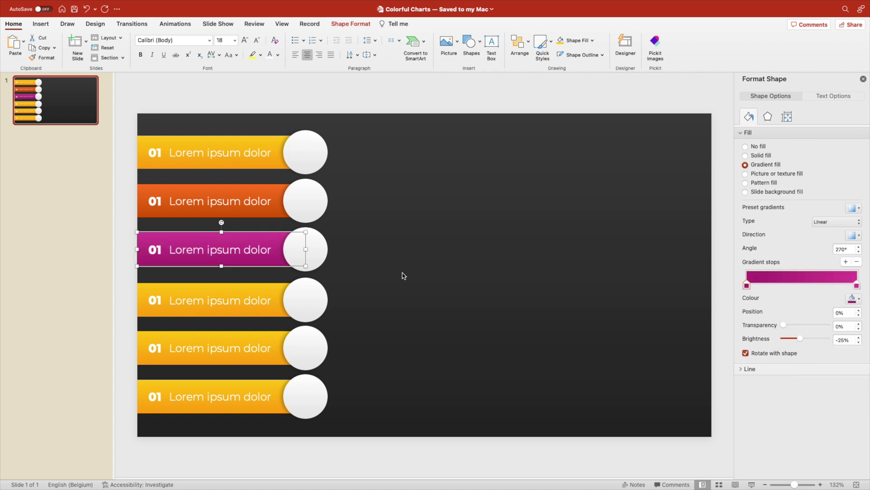
Give the fourth banner a purple to dark purple gradient
left_click(285, 285)
left_click(857, 284)
left_click(853, 298)
left_click(838, 324)
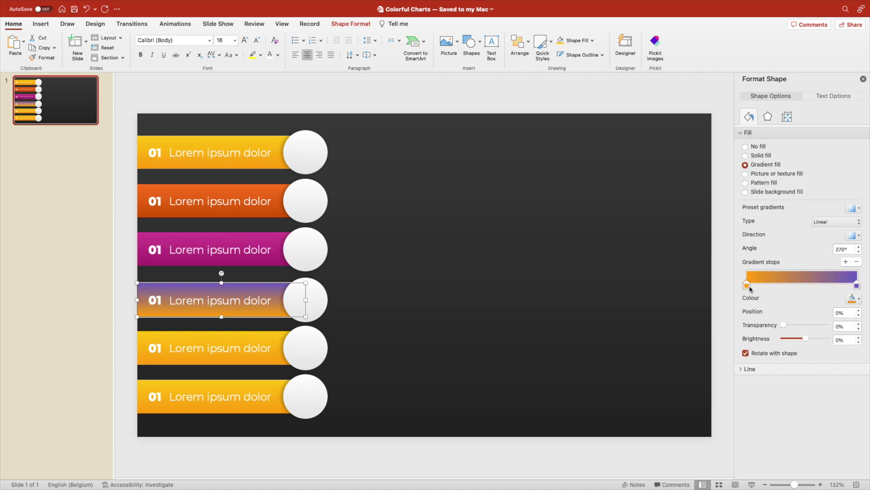
left_click(853, 299)
left_click(839, 357)
Give the fifth banner a teal to darker teal gradient
left_click(271, 338)
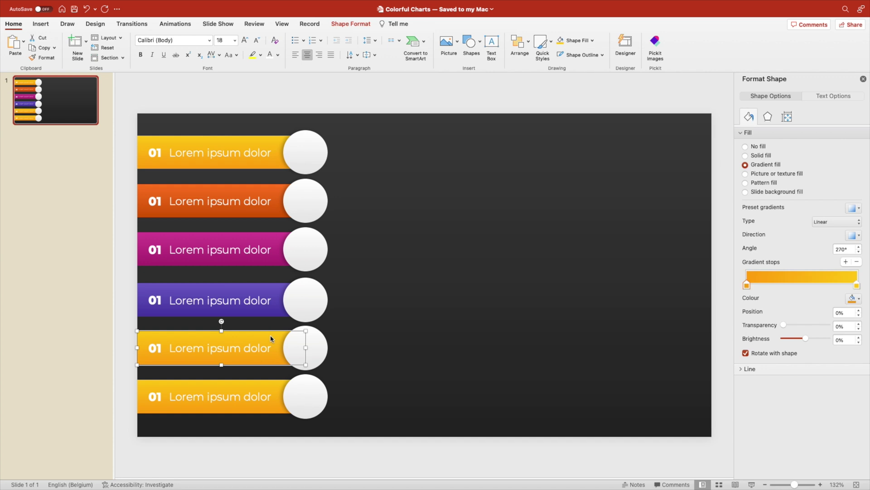
left_click(857, 285)
left_click(852, 298)
left_click(827, 323)
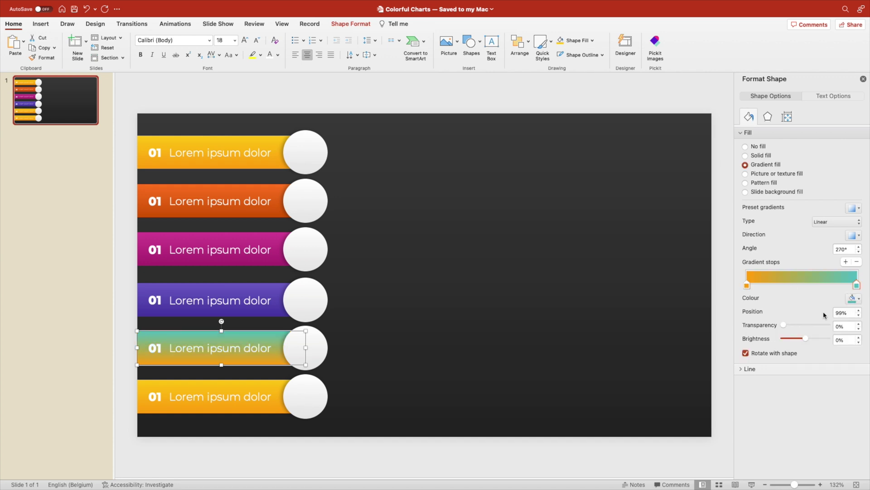
left_click(851, 298)
left_click(827, 362)
Set both gradient stops of the bottom banner to green and close the formatting panel
left_click(265, 383)
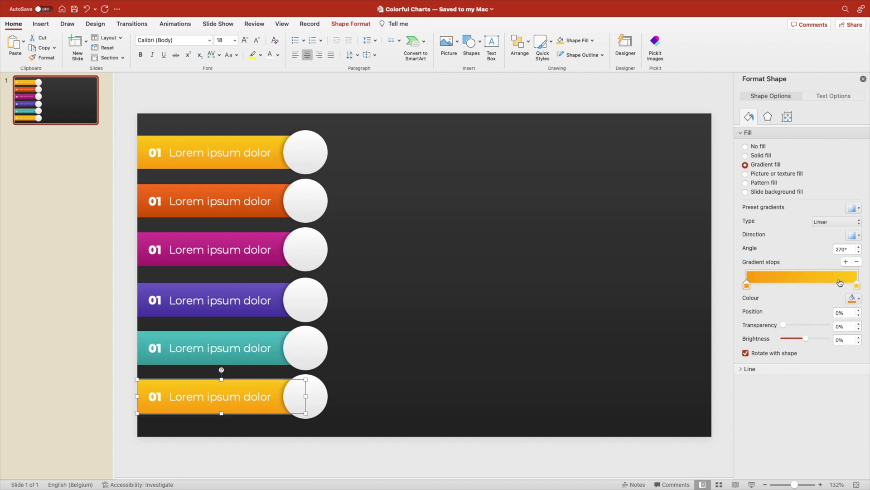
left_click(857, 285)
left_click(853, 298)
left_click(822, 385)
left_click(747, 285)
left_click(857, 299)
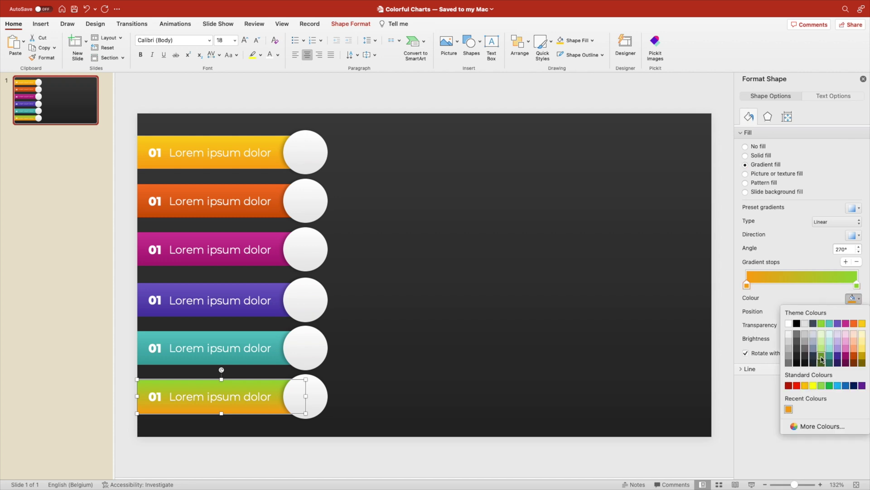
left_click(822, 385)
left_click(571, 308)
left_click(863, 79)
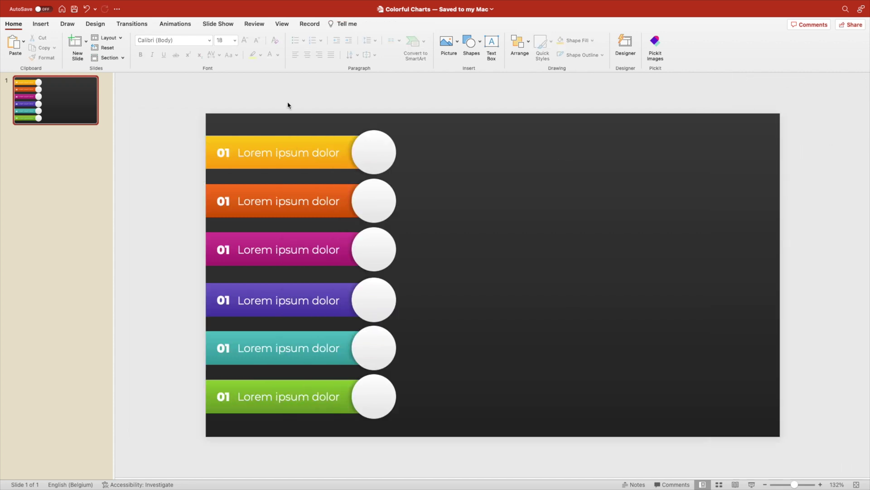
Search the stock icons and pick the walking figure and cyclist icons
left_click(40, 24)
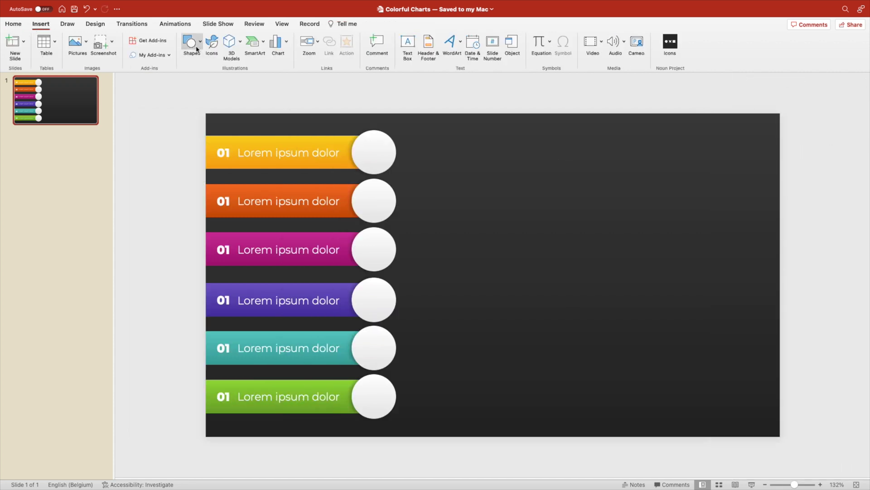
left_click(211, 43)
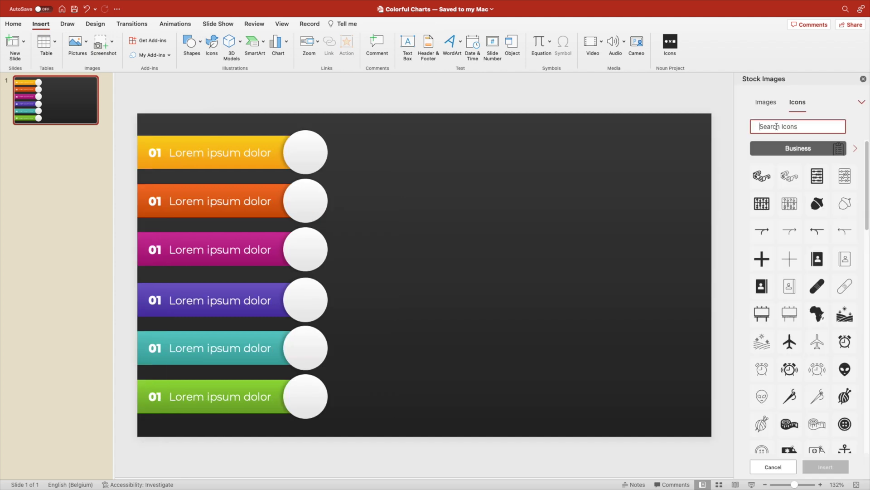
type("walk")
left_click(789, 154)
key("BackSpace")
key("BackSpace")
key("BackSpace")
key("BackSpace")
type("bike")
left_click(762, 180)
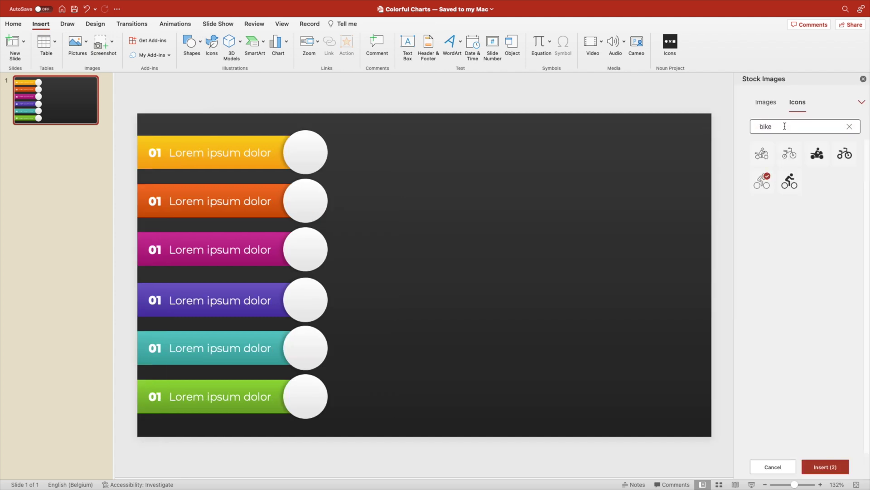
Add motorbike, car and plane icons to the picks and insert them all
left_click(784, 126)
key("BackSpace")
key("BackSpace")
key("BackSpace")
key("BackSpace")
type("motor")
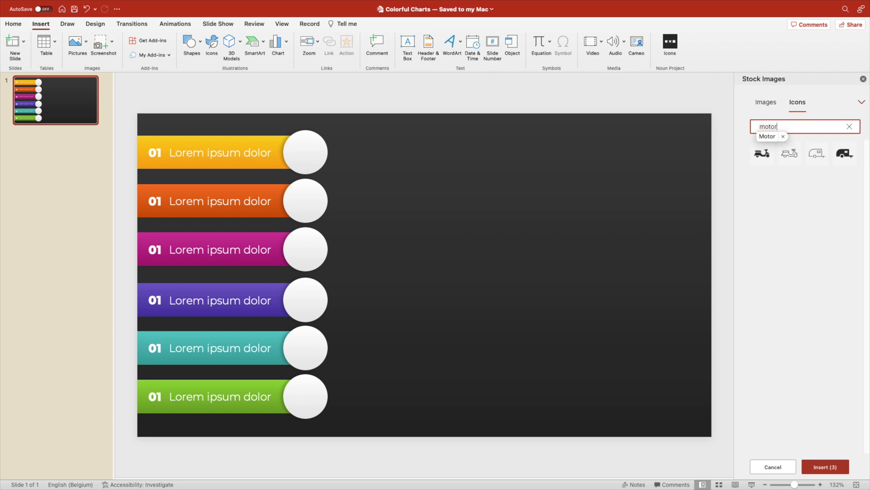
left_click(762, 180)
double_click(766, 126)
type("Car")
left_click(816, 181)
double_click(766, 126)
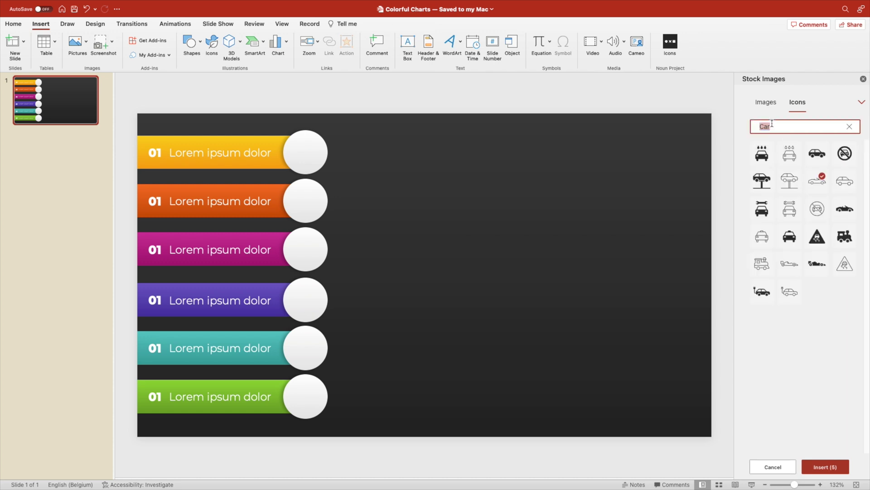
type("plane")
left_click(830, 466)
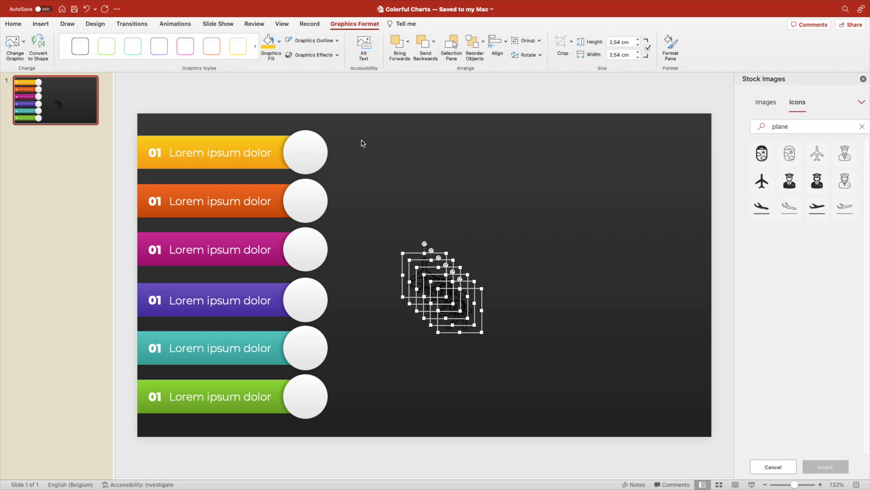
Colour the inserted icons yellow and shrink them to fit the circles
left_click(269, 43)
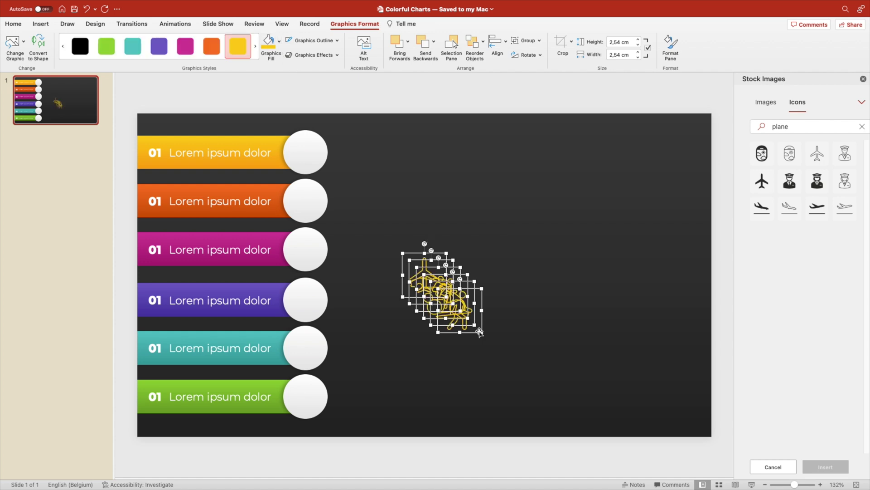
left_click_drag(482, 334, 463, 313)
key("Escape")
Place walker, bicycle, sailboat, motorbike, car and plane icons in the six circles, top to bottom
left_click_drag(420, 258, 379, 378)
left_click_drag(449, 300, 304, 151)
key("Escape")
left_click_drag(436, 285, 313, 211)
key("Escape")
left_click_drag(395, 216, 305, 250)
key("Escape")
left_click_drag(372, 236, 307, 303)
key("Escape")
left_click_drag(422, 273, 306, 349)
left_click_drag(374, 387, 321, 381)
Recolour icons to match banners: plane green, bicycle orange, sailboat magenta, motorbike purple, car teal
left_click(279, 40)
left_click(301, 84)
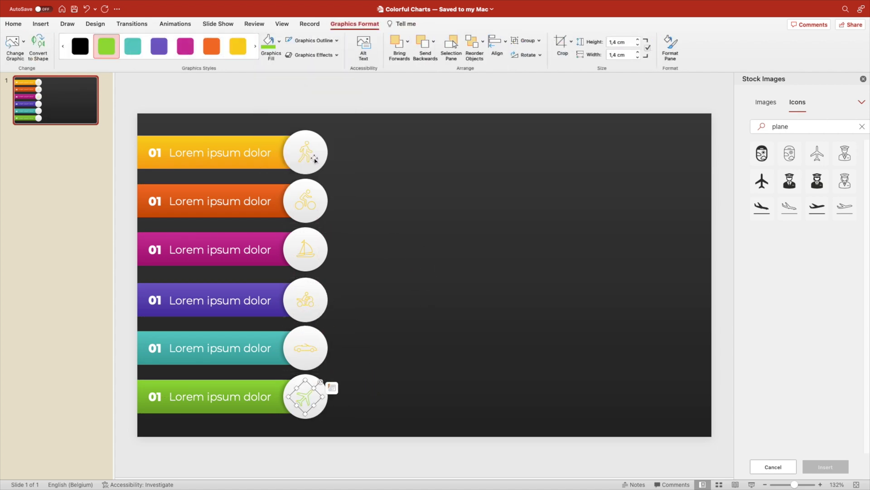
left_click(306, 200)
left_click(211, 46)
left_click(306, 249)
left_click(185, 46)
left_click(307, 306)
left_click(159, 46)
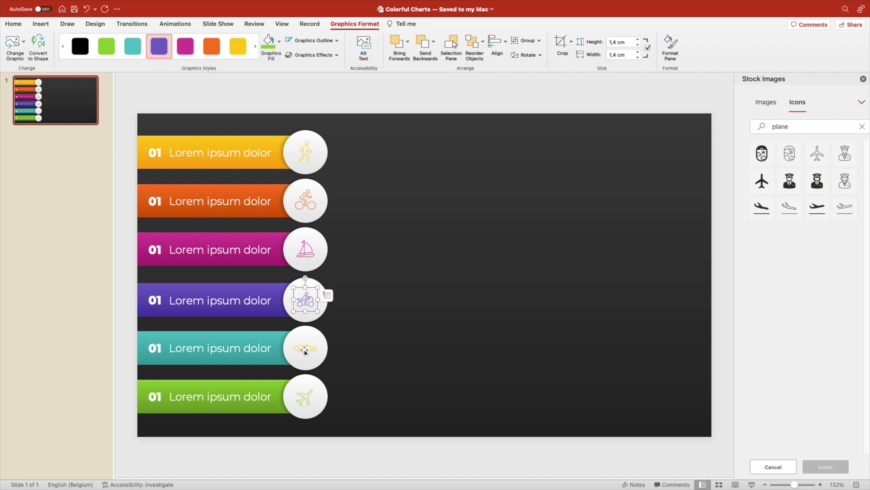
left_click(305, 348)
left_click(133, 46)
left_click(417, 361)
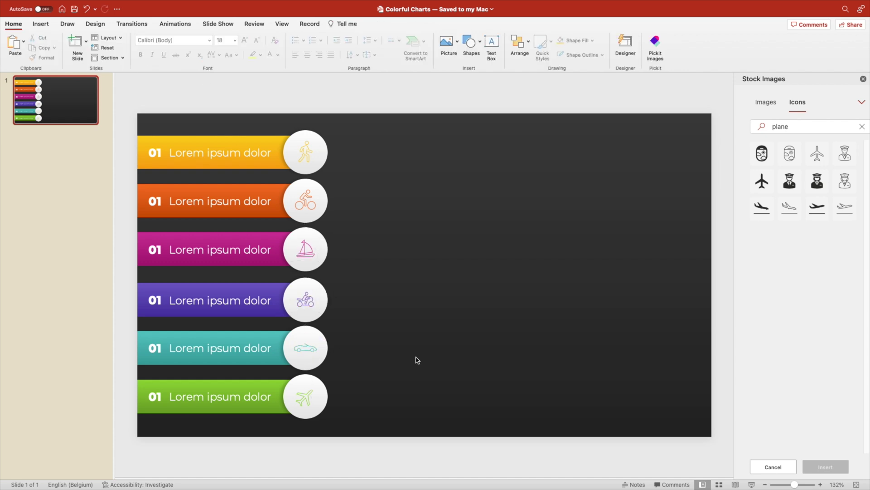
Close the stock icon panel and duplicate slide 1 to make slide 2
left_click(863, 80)
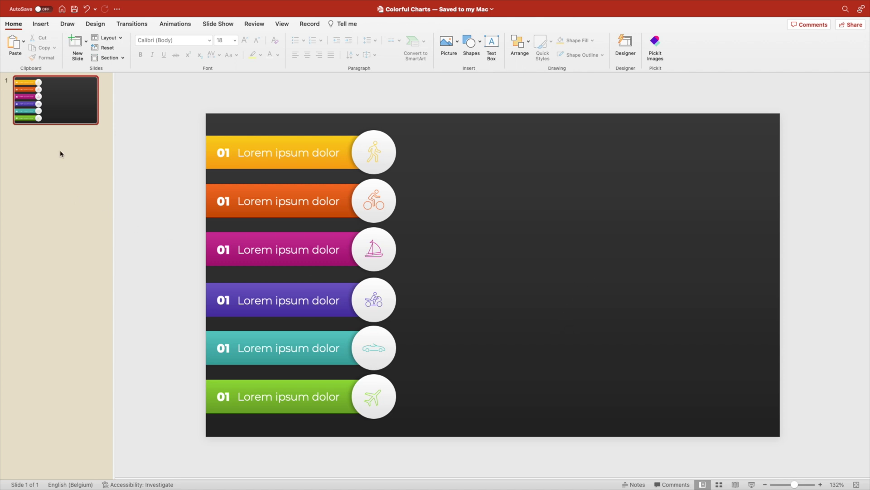
right_click(58, 122)
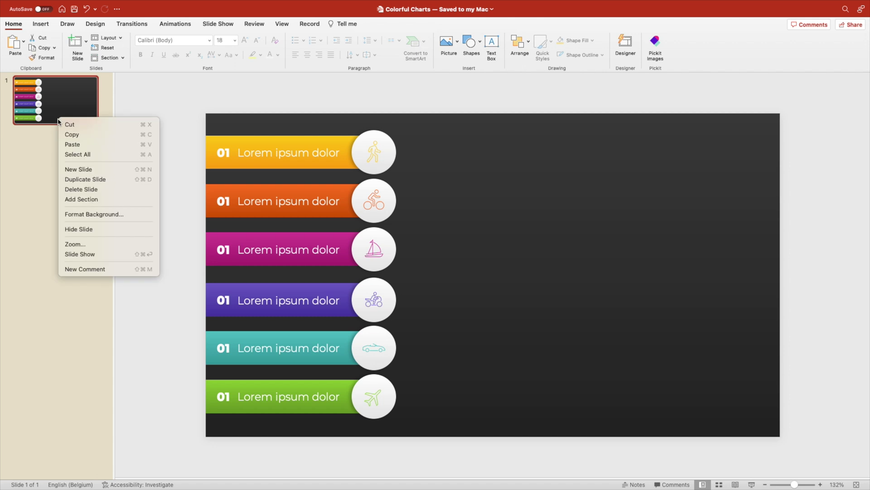
left_click(96, 179)
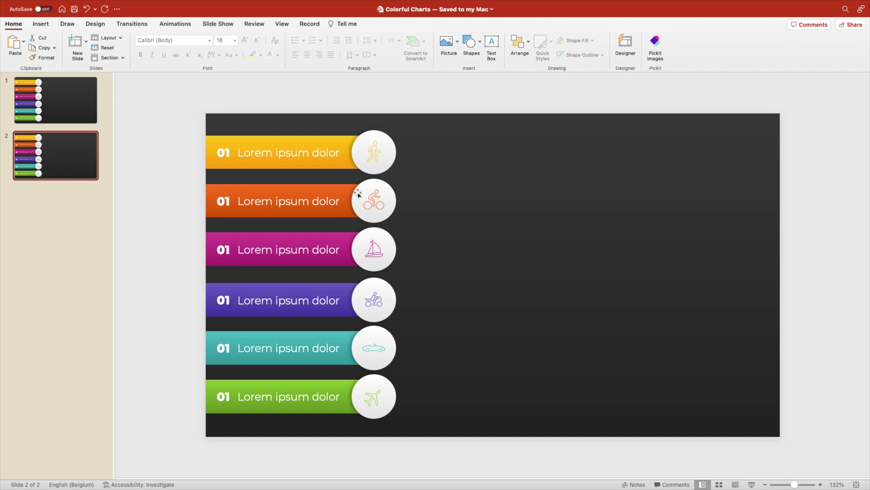
left_click_drag(426, 232, 403, 190)
Shift the orange and magenta circles right and extend those bars back to the left edge
left_click(341, 190, "shift")
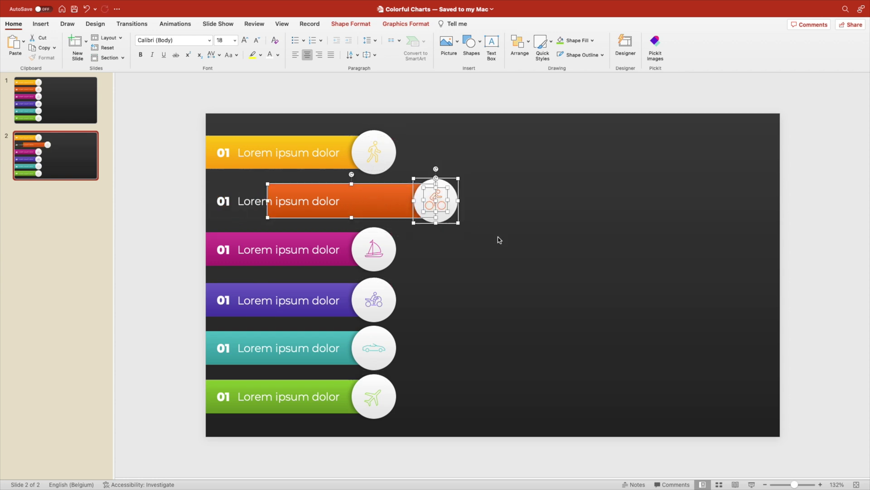
left_click(360, 200)
left_click_drag(268, 200, 207, 201)
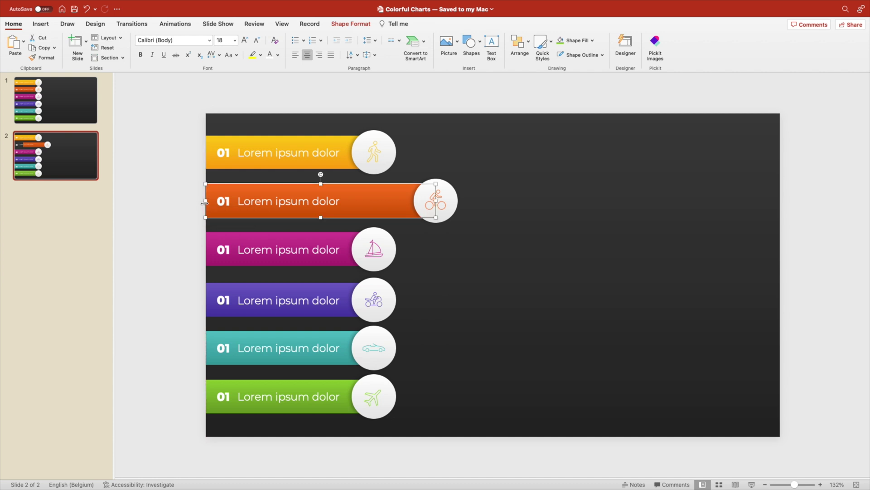
left_click(194, 239)
left_click_drag(425, 279, 441, 239)
left_click(325, 236, "shift")
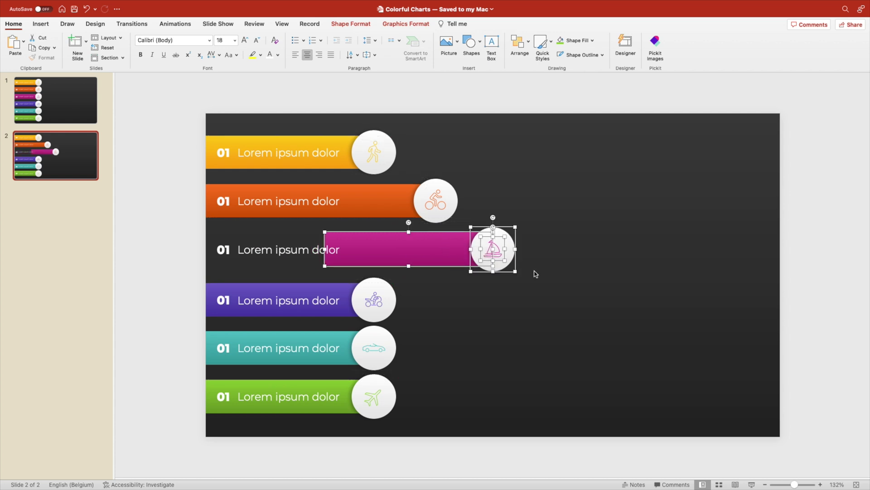
left_click(536, 274)
left_click(344, 236)
left_click_drag(325, 249, 205, 248)
Push purple, car and plane circles right, stretching purple to the edge and teal to its circle
left_click(375, 299)
left_click_drag(329, 306, 498, 307)
left_click_drag(373, 300, 206, 299)
left_click_drag(380, 332, 464, 332)
left_click(358, 355)
left_click_drag(374, 348, 458, 348)
mouse_move(384, 382)
left_mouse_down()
mouse_move(408, 382)
mouse_move(390, 396)
left_mouse_up()
left_click(358, 402)
left_click(483, 407)
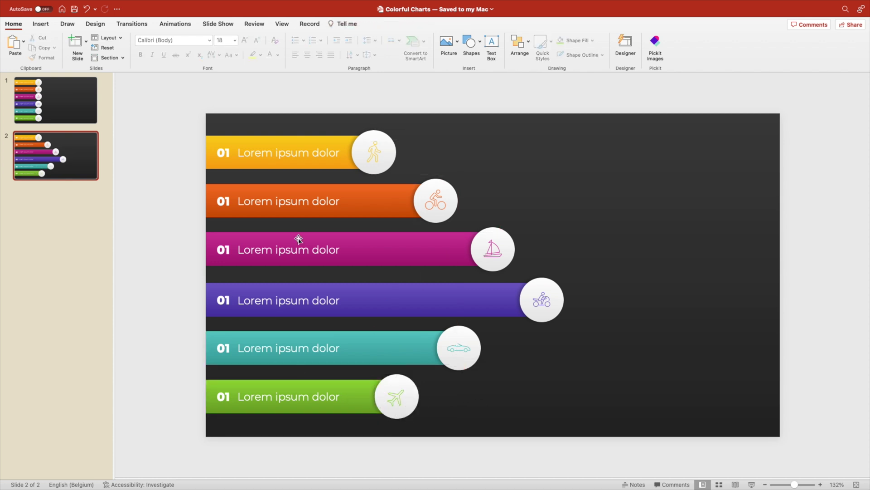
Number slide 2's bars 02 to 06 from the orange bar down to green
double_click(226, 203)
key("BackSpace")
double_click(223, 250)
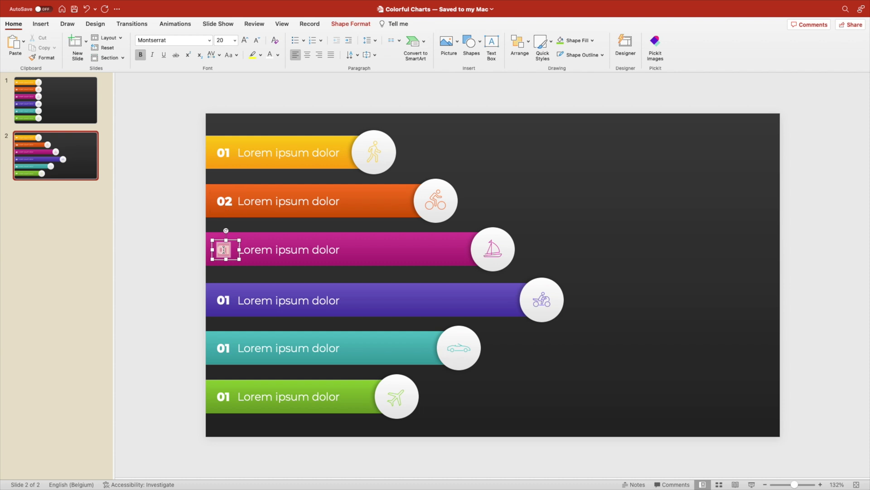
type("03")
double_click(223, 300)
type("04")
left_click(218, 348)
type("05")
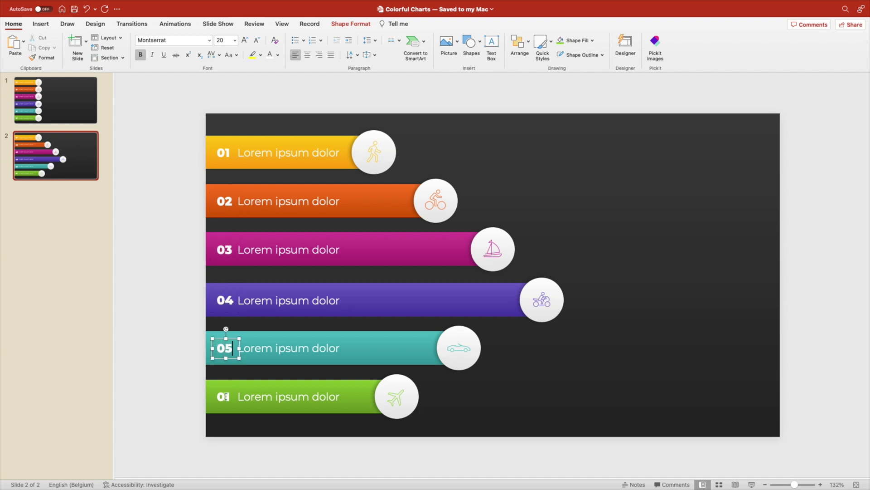
double_click(223, 396)
type("06")
left_click(633, 393)
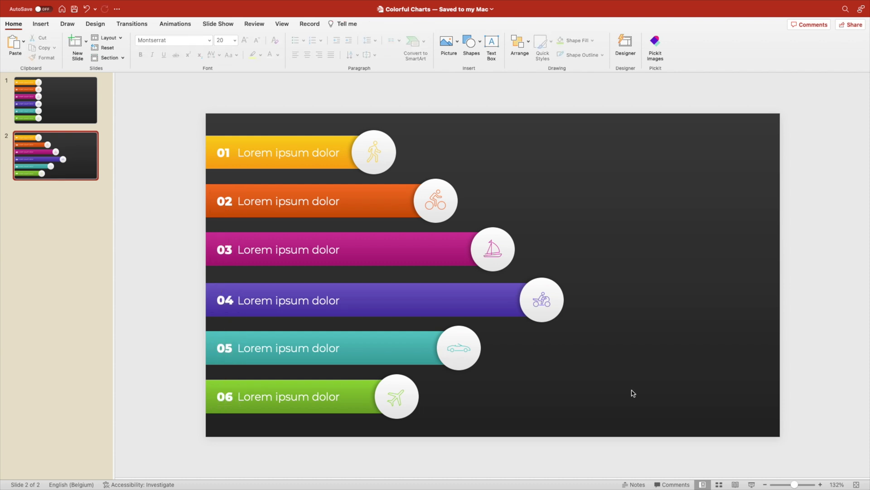
Number slide 1's bars 02 through 06 to match slide 2
left_click(55, 110)
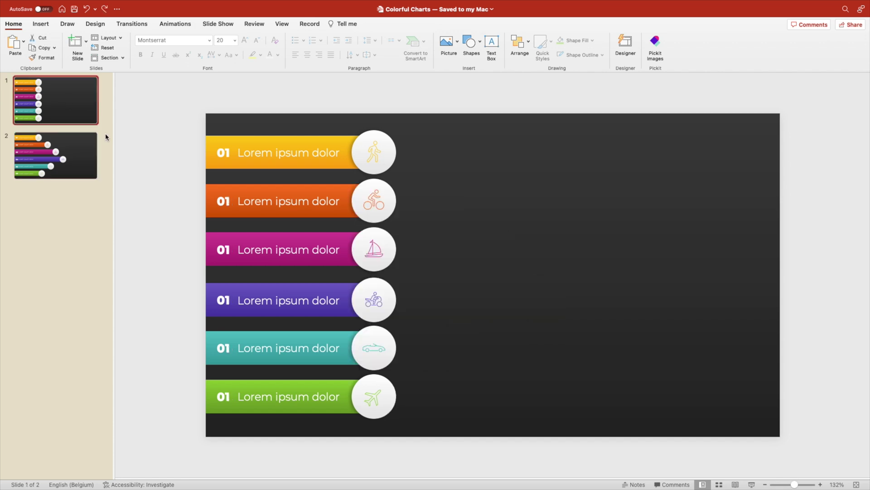
double_click(223, 201)
type("02")
double_click(223, 249)
type("03")
double_click(223, 300)
type("04")
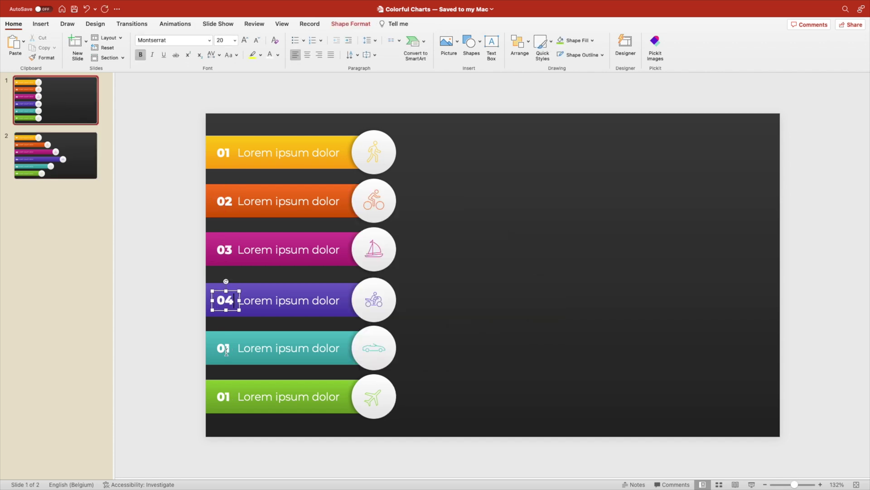
double_click(223, 348)
type("05")
double_click(223, 396)
type("06")
left_click(59, 136)
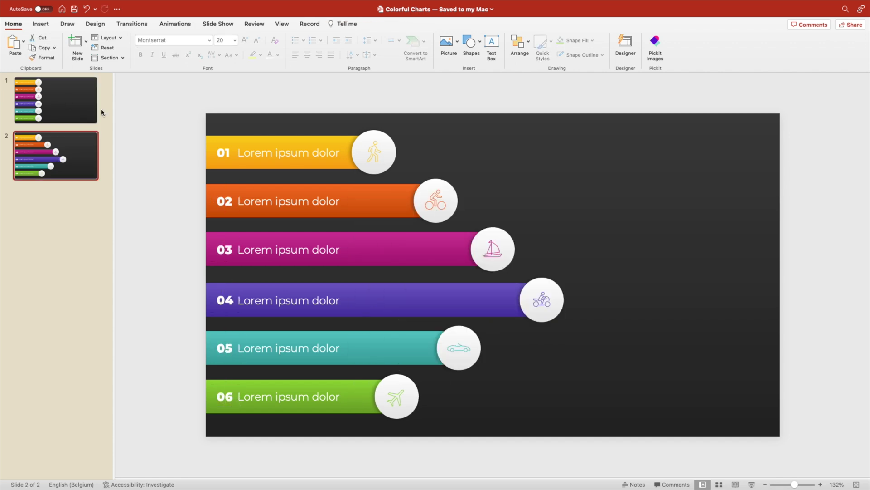
left_click(125, 24)
Give slide 2 the Morph transition and duplicate slide 1, selecting all its bars and circles
left_click(104, 46)
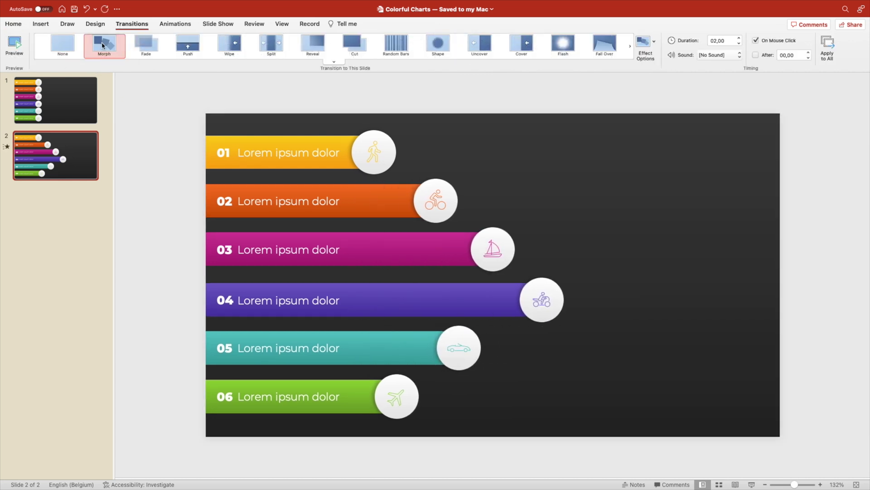
left_click(71, 101)
key("super+d")
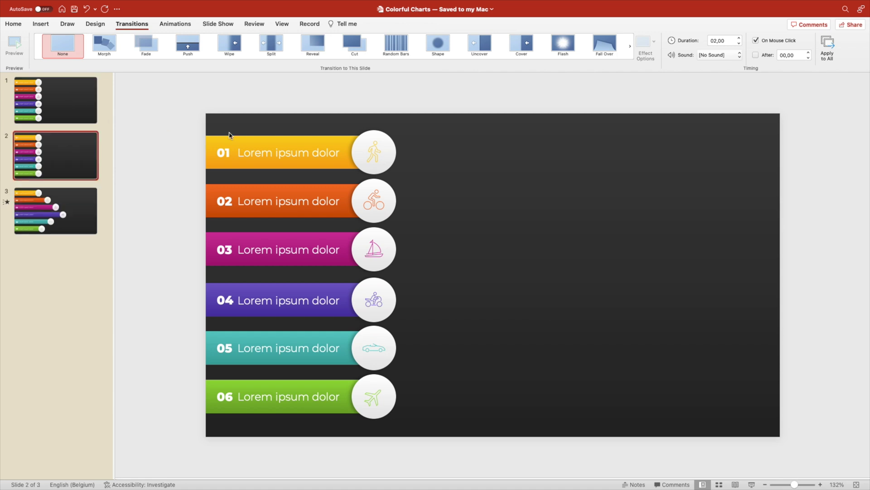
left_click_drag(184, 114, 260, 395)
Run the slide show from slide 2, stepping between collapsed and bar-chart slides
left_click(56, 211)
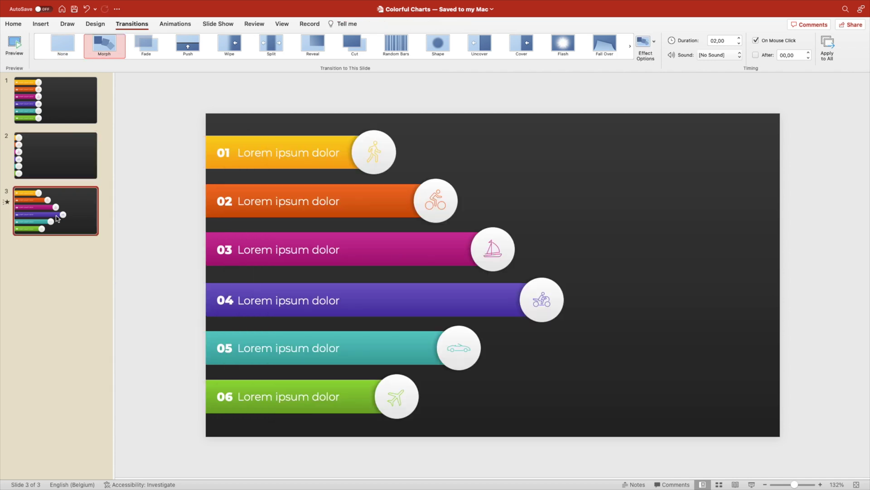
left_click(35, 26)
left_click(55, 155)
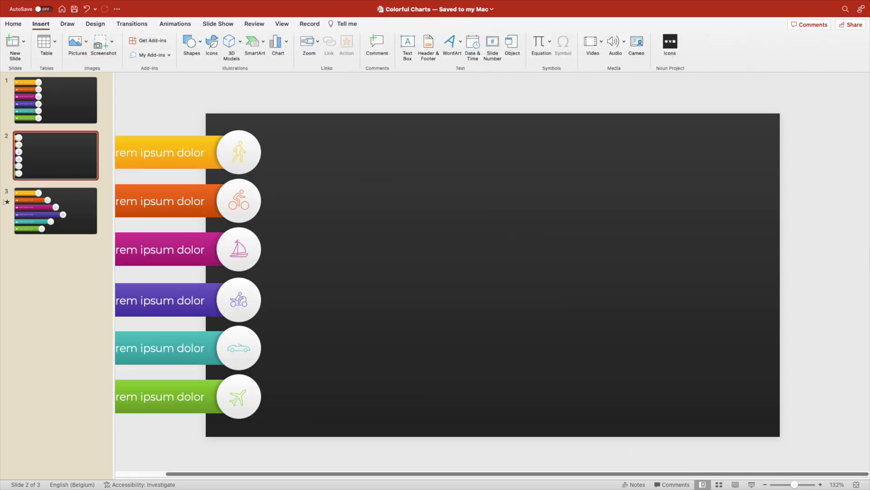
left_click(752, 484)
key("space")
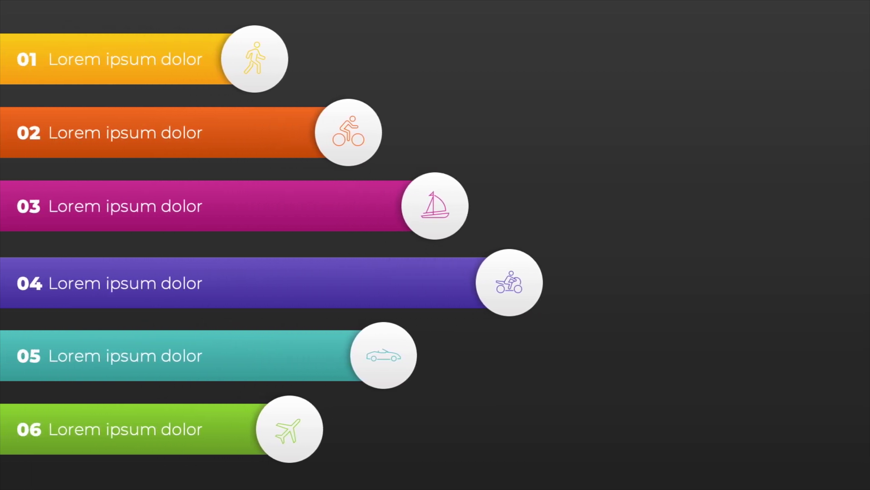
key("space")
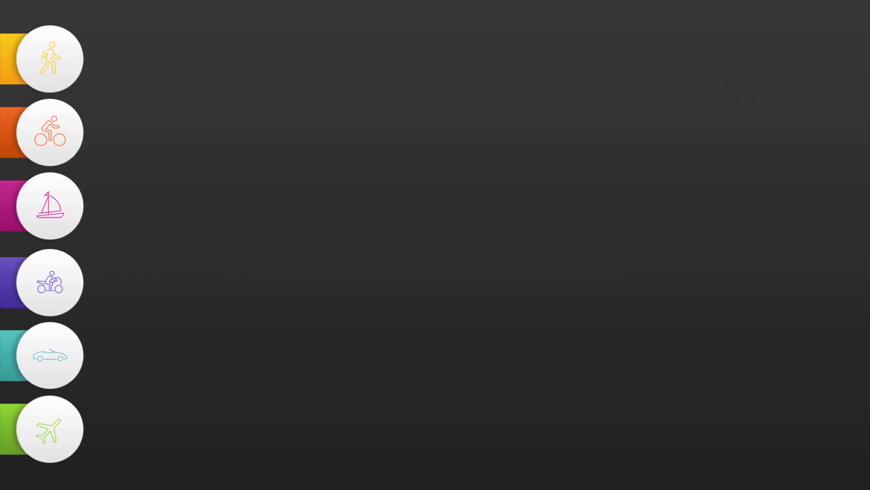
Draw a text box in the slide centre reading TITLE, set in Bebas Neue
left_click_drag(388, 211, 616, 303)
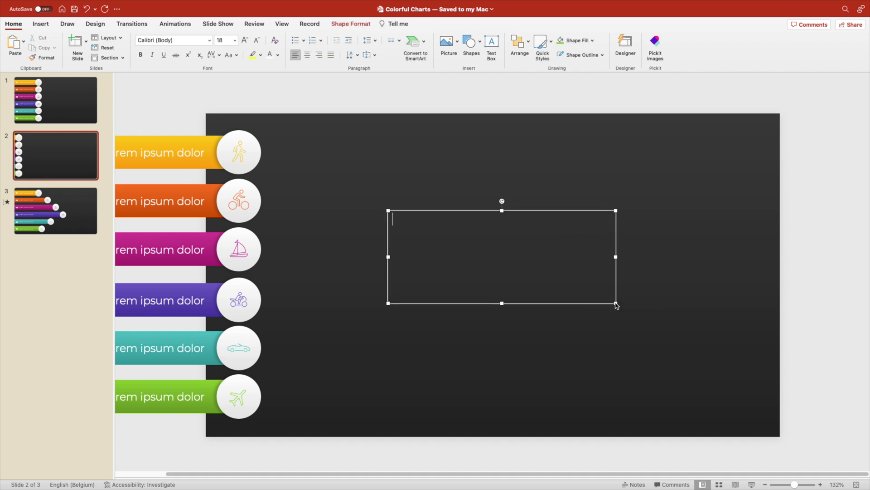
type("TITLE")
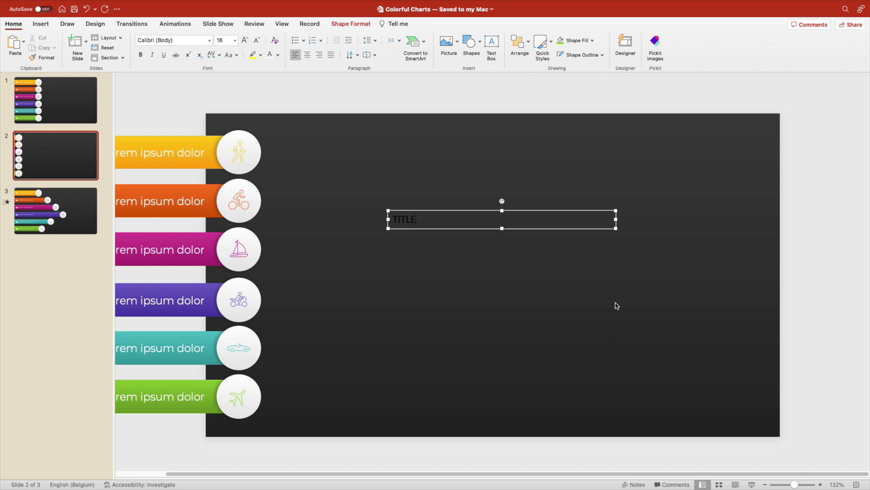
key("super+a")
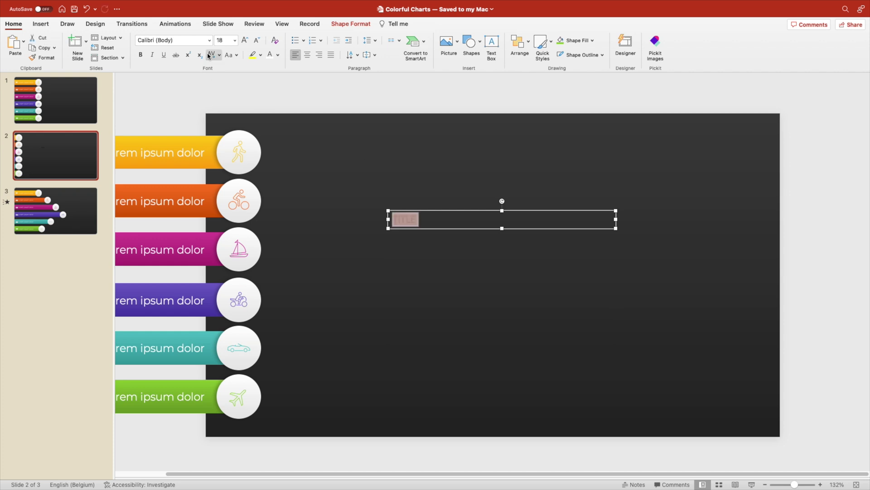
left_click(187, 42)
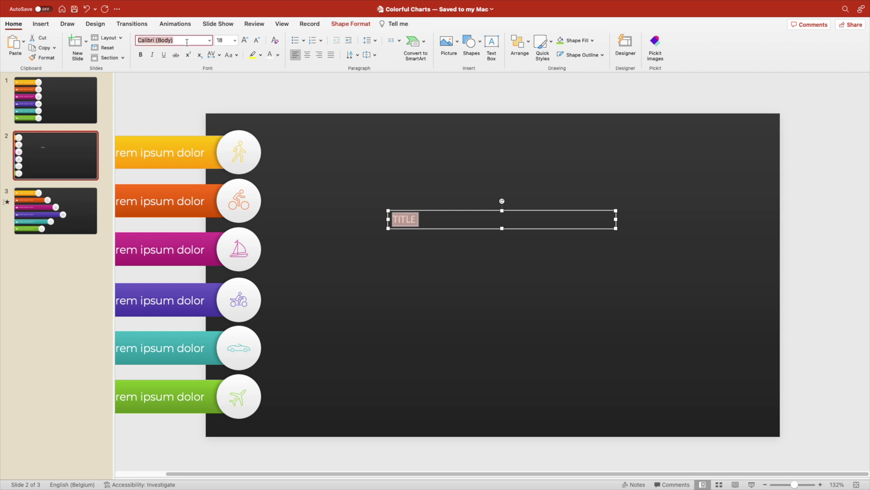
type("Bebas Neue")
key("Return")
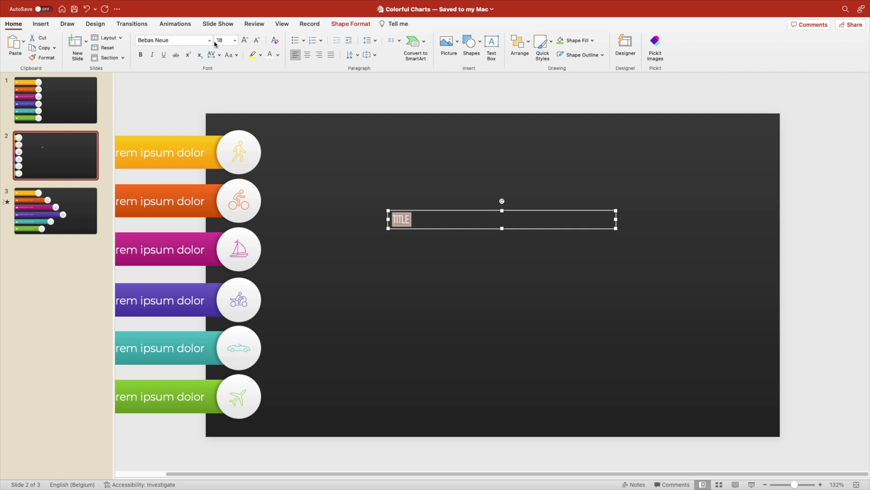
Enlarge TITLE to 199 pt, make it bold, and centre it on the slide
left_click(245, 41)
left_click(244, 41)
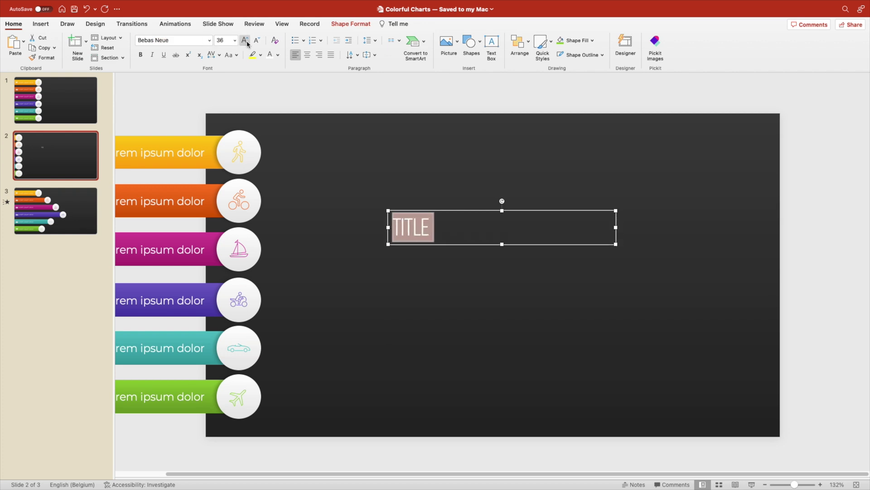
left_click(245, 41)
key("super+b")
left_click(245, 41)
left_click(244, 41)
left_click(244, 41)
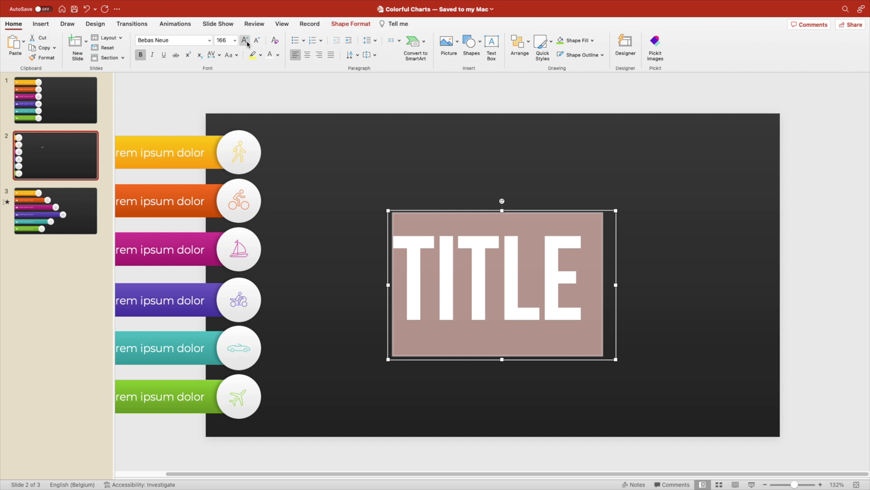
left_click_drag(464, 213, 500, 250)
left_click(307, 54)
Duplicate TITLE as a smaller, non-bold SignPainter copy below the heading
key("Return")
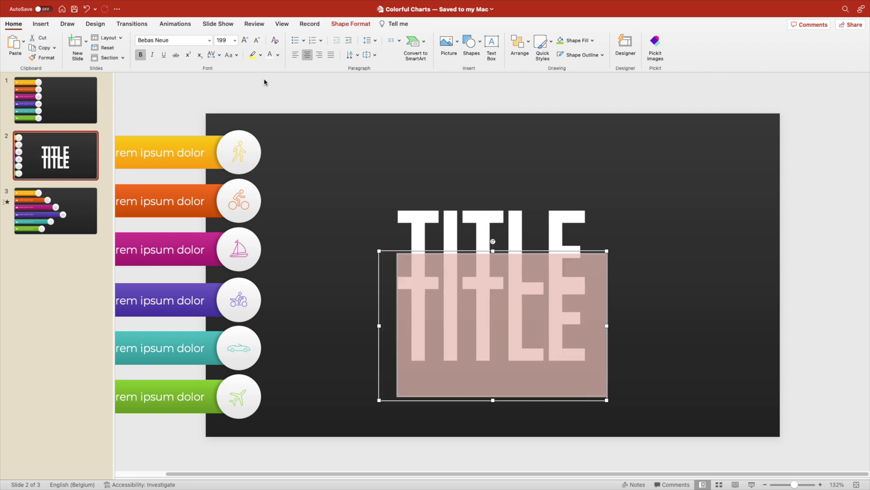
left_click(256, 40)
left_click(256, 40)
left_click(257, 40)
left_click(256, 40)
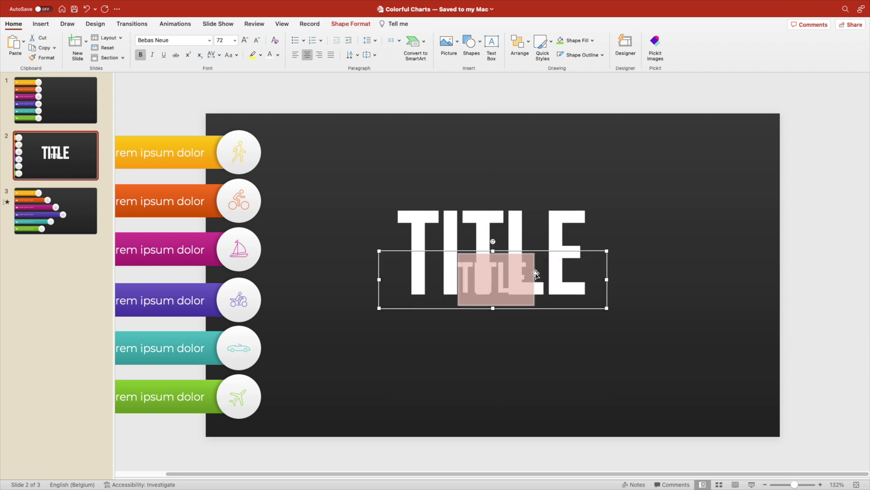
left_click_drag(527, 254, 527, 294)
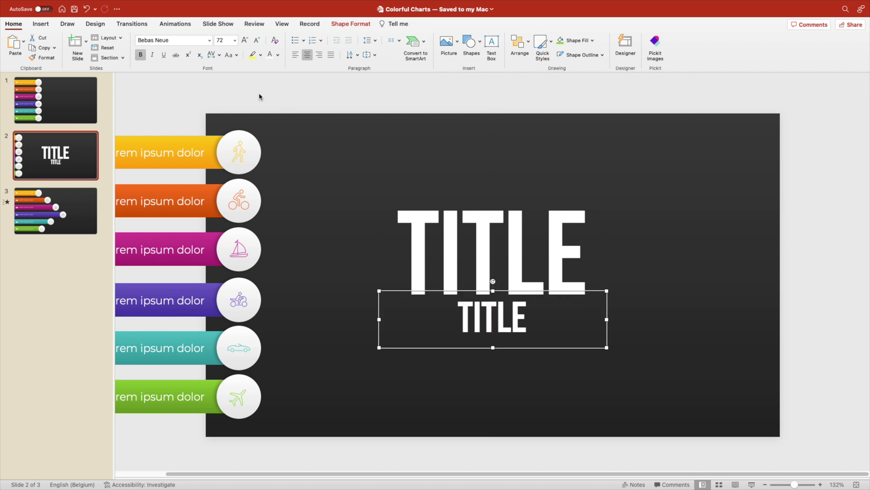
left_click(172, 41)
type("SignPainter")
key("Return")
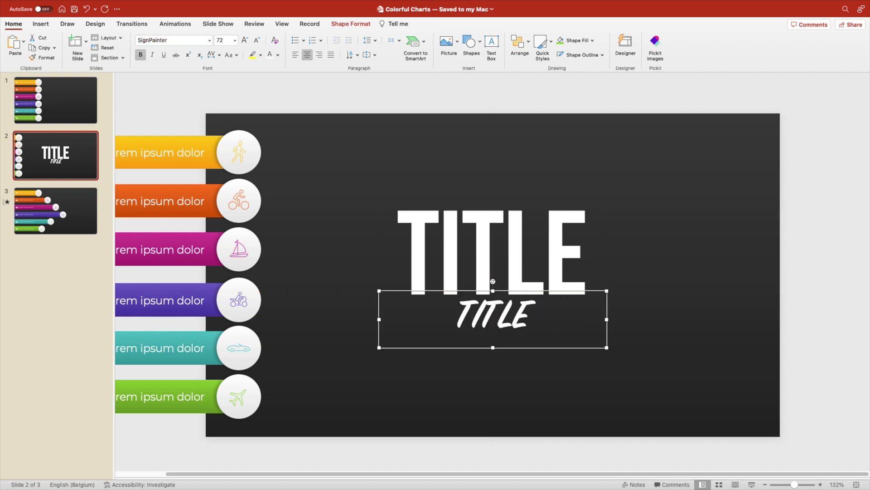
left_click(140, 54)
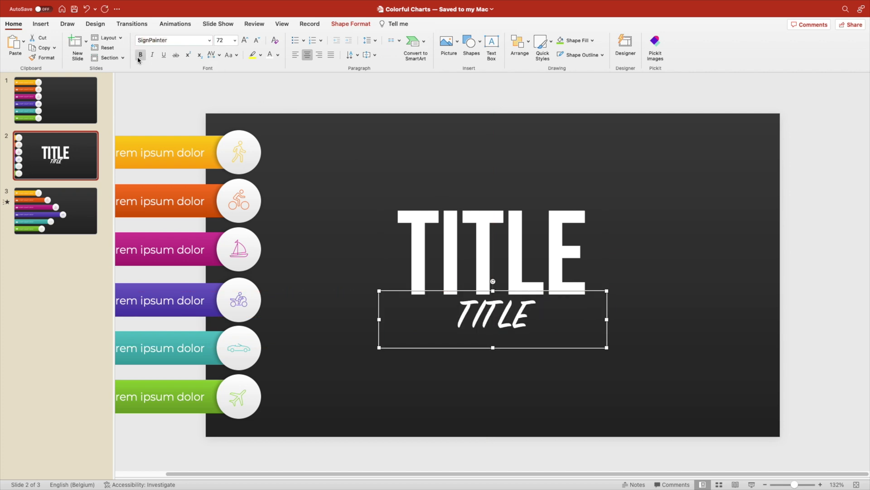
Change the subtitle text to lowercase 'bar charts' and make it bold
double_click(486, 319)
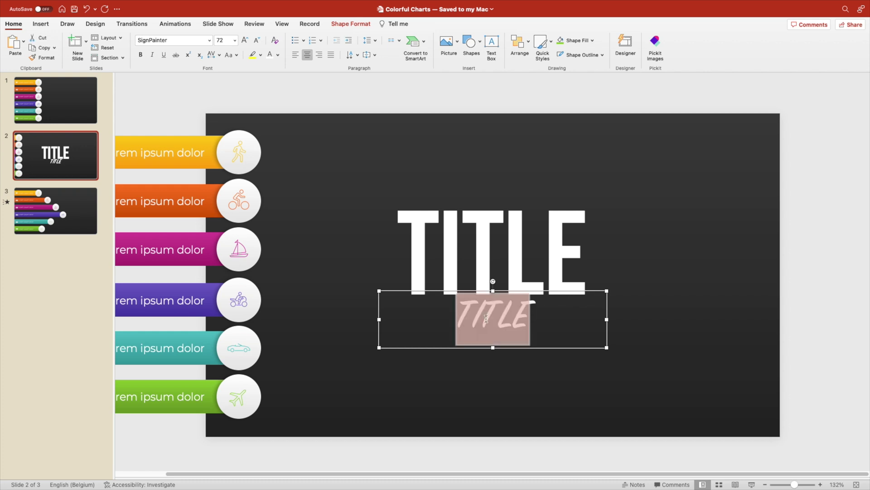
type("Bar charts")
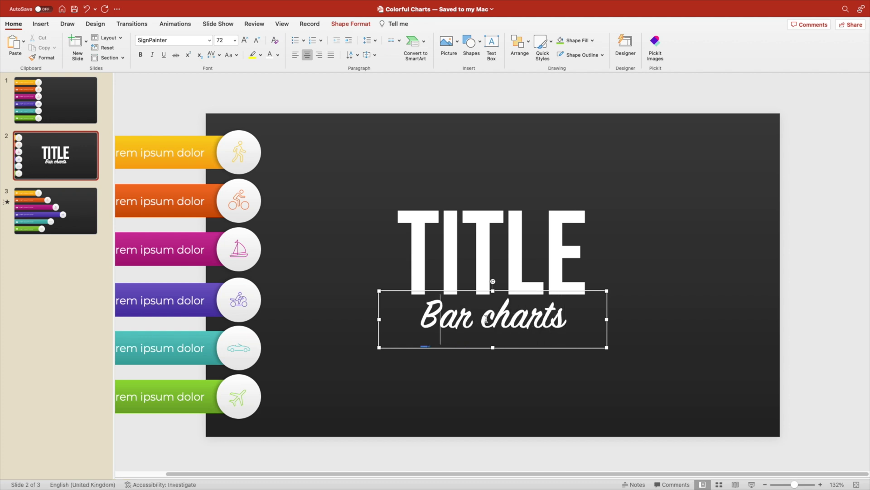
key("BackSpace")
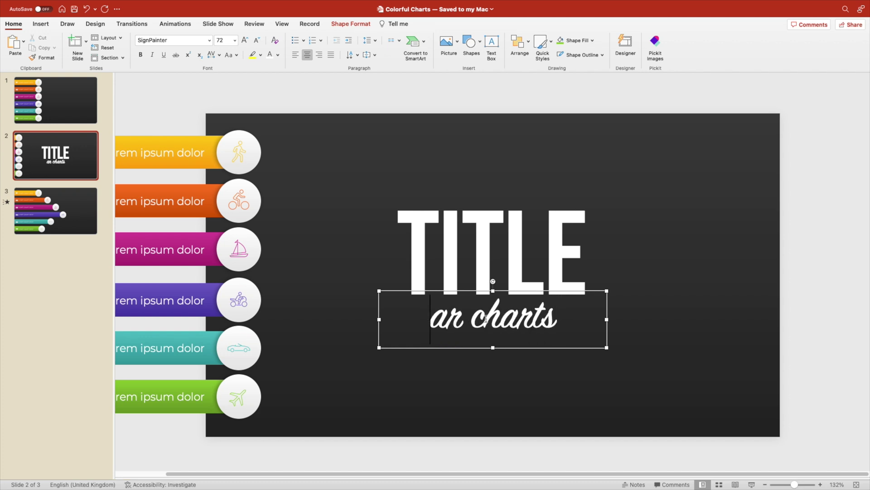
type("b")
key("End")
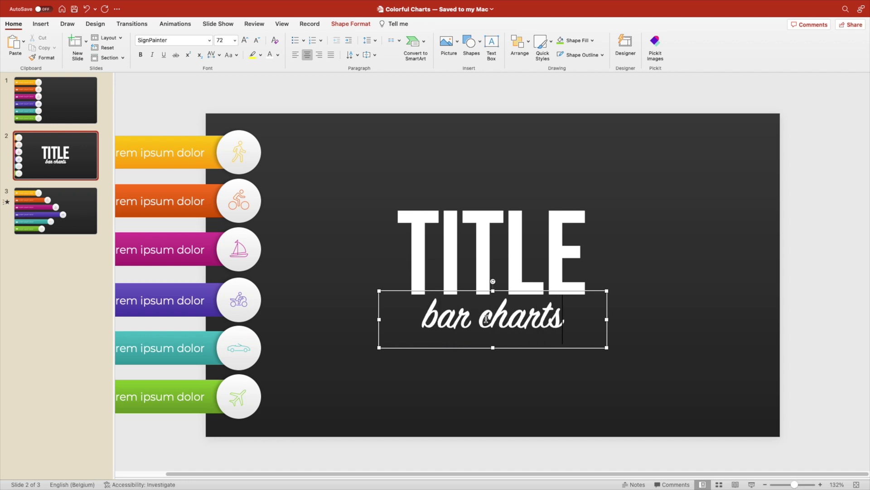
left_click(522, 292)
key("super+b")
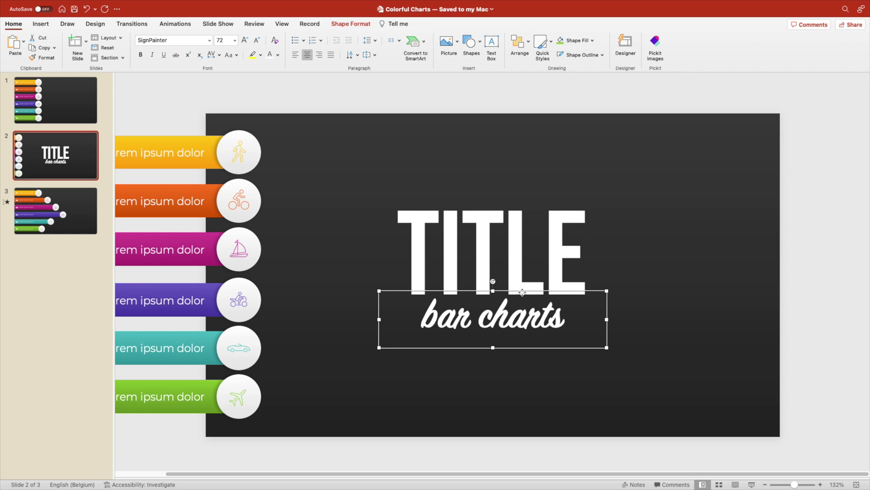
Give the 'bar charts' letters a gradient text fill while leaving the box itself unfilled
right_click(522, 292)
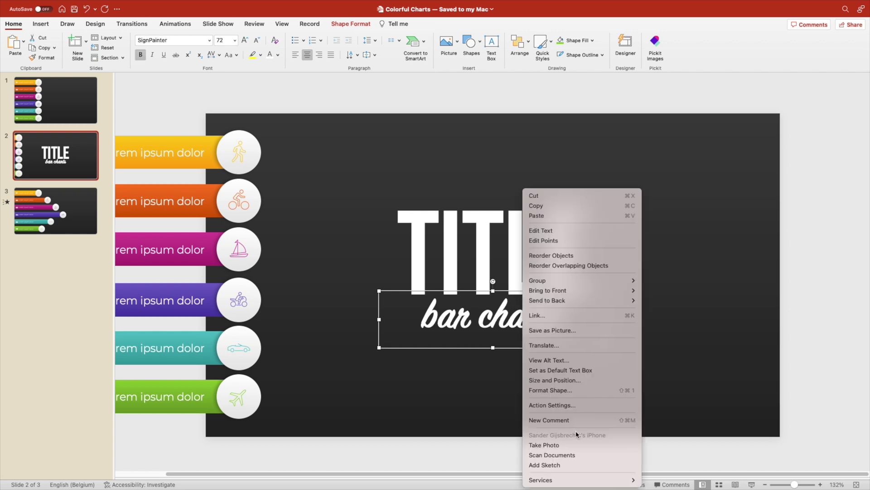
left_click(575, 392)
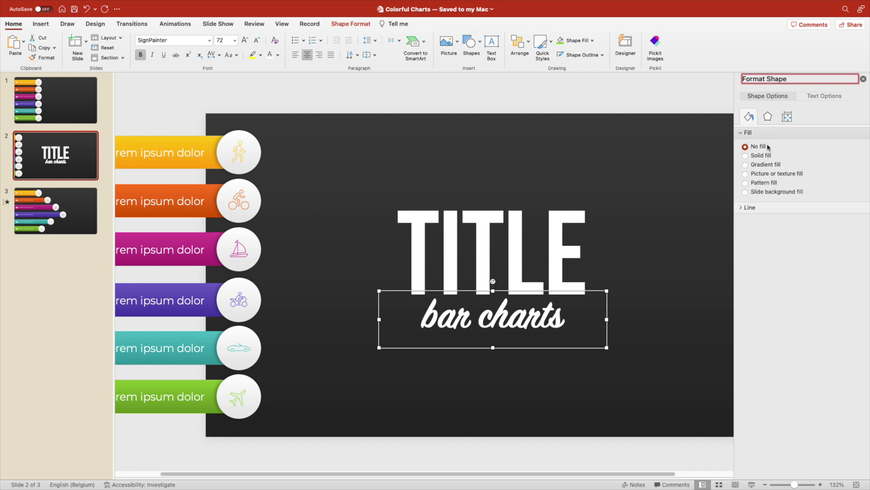
left_click(746, 164)
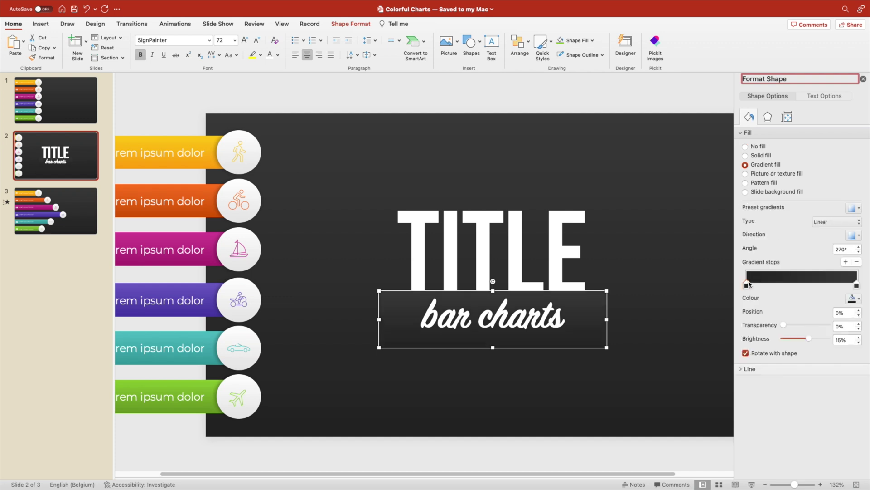
key("super+z")
left_click(827, 97)
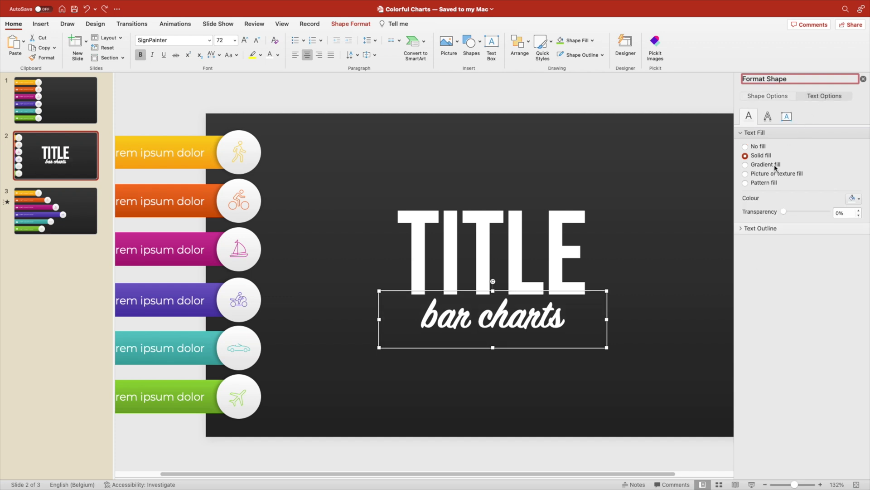
left_click(766, 165)
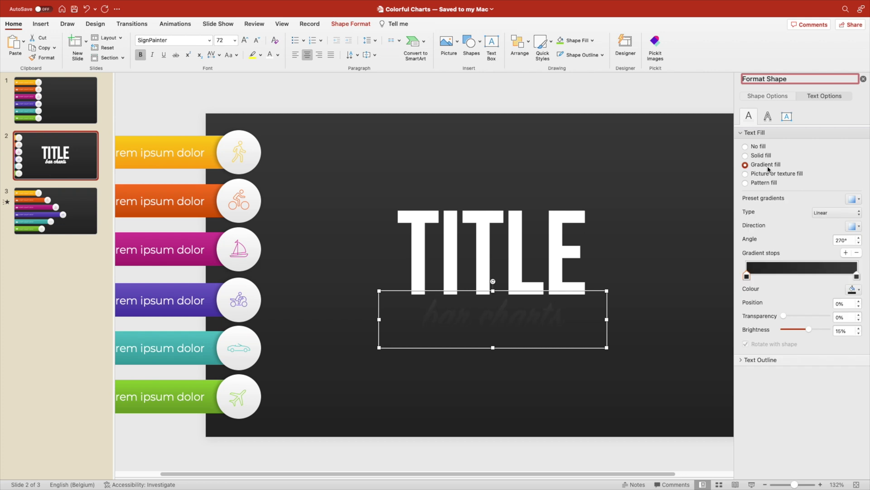
Colour the left gradient stop gold and the right stop green, and set the angle to 0°
left_click(859, 291)
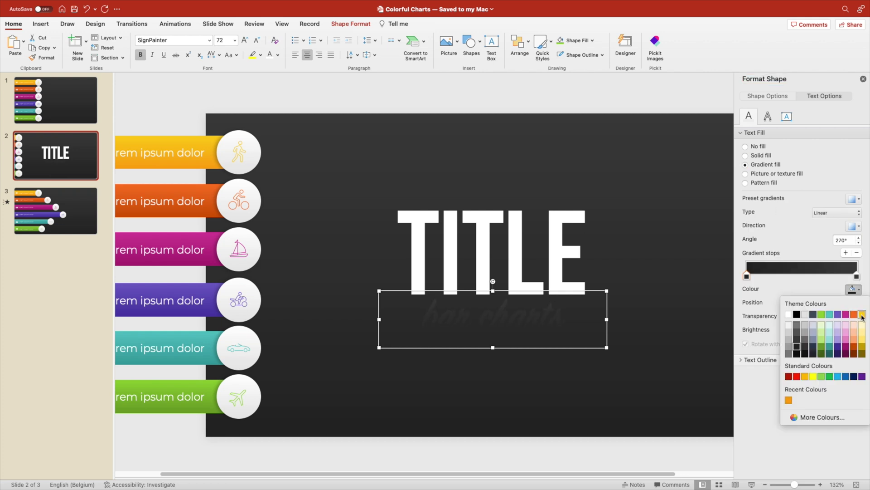
left_click(862, 316)
left_click(856, 276)
left_click(853, 290)
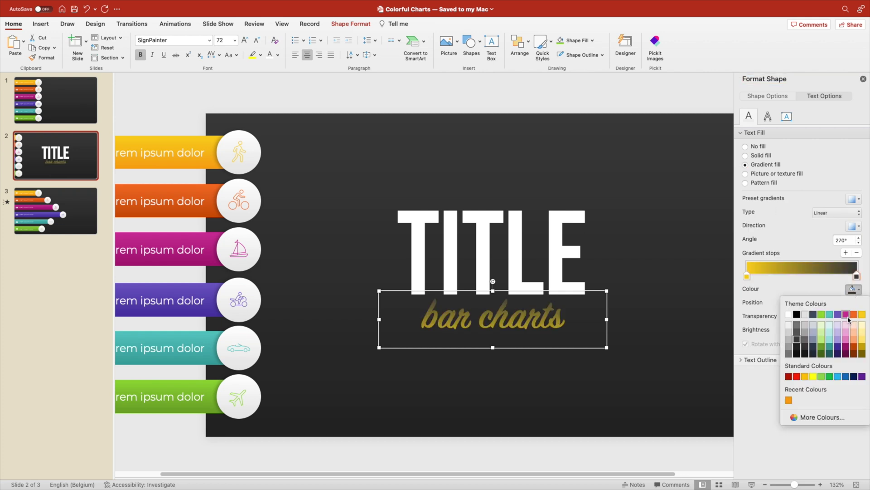
left_click(821, 314)
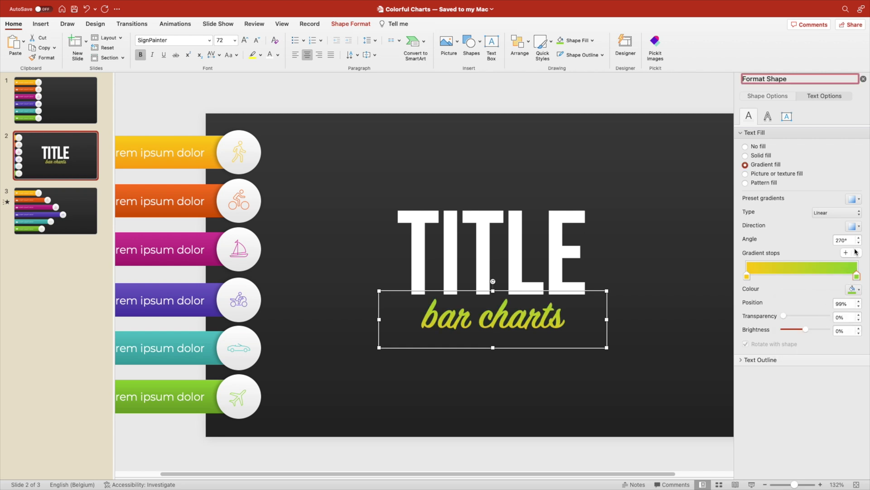
left_click(860, 226)
left_click(856, 251)
left_click(858, 226)
left_click(856, 250)
Add gradient stops so the colours run purple, pink, orange and end in gold at the right
left_click_drag(857, 277, 830, 277)
left_click(858, 289)
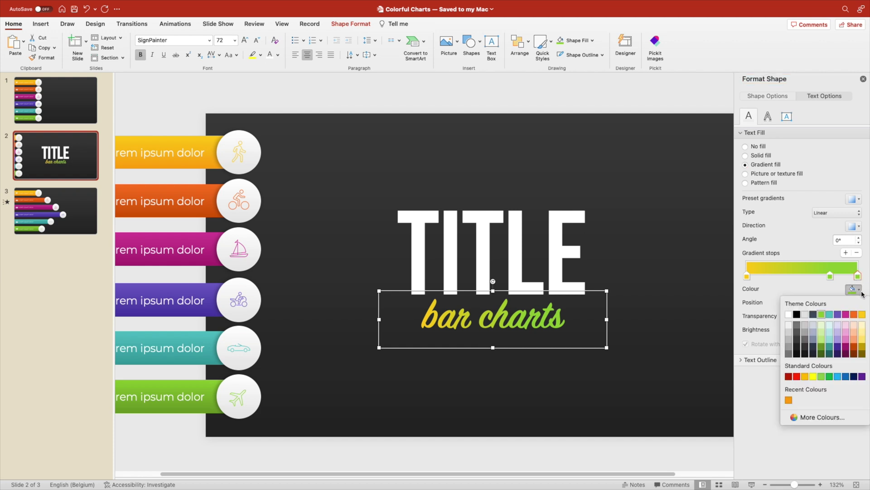
left_click(862, 315)
mouse_move(830, 276)
left_mouse_down()
mouse_move(800, 279)
mouse_move(840, 279)
left_mouse_up()
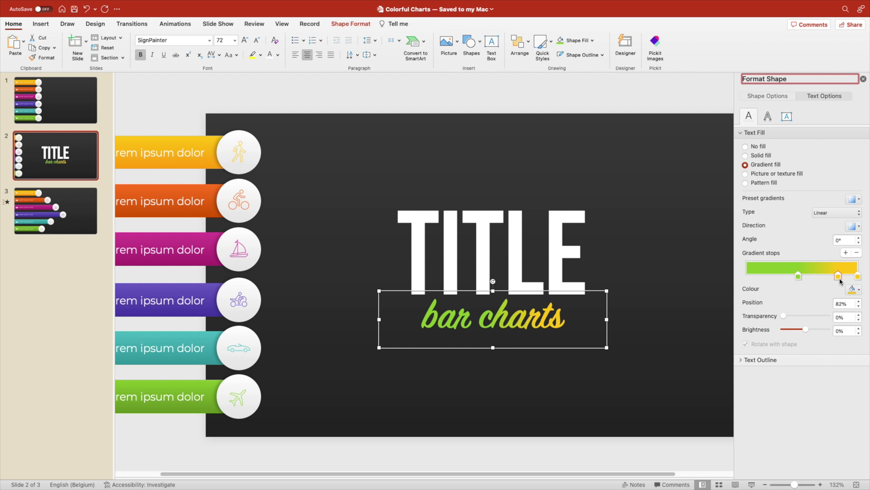
left_click(854, 290)
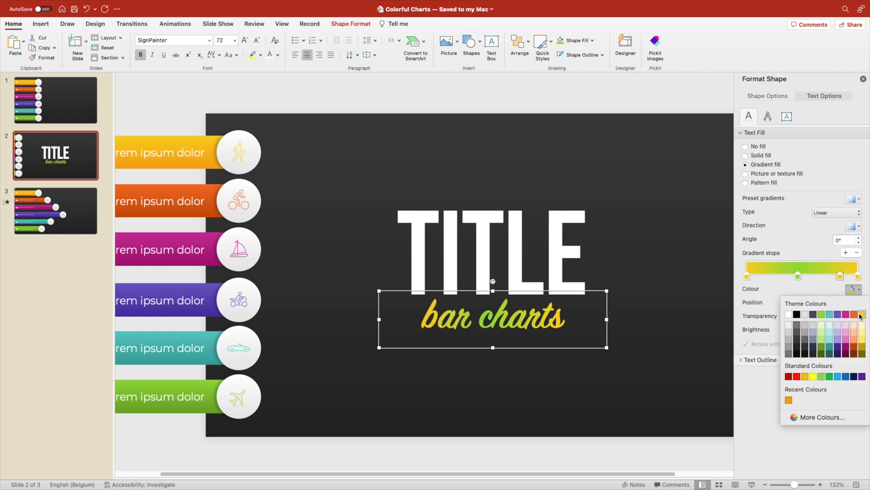
left_click(861, 315)
left_click(822, 272)
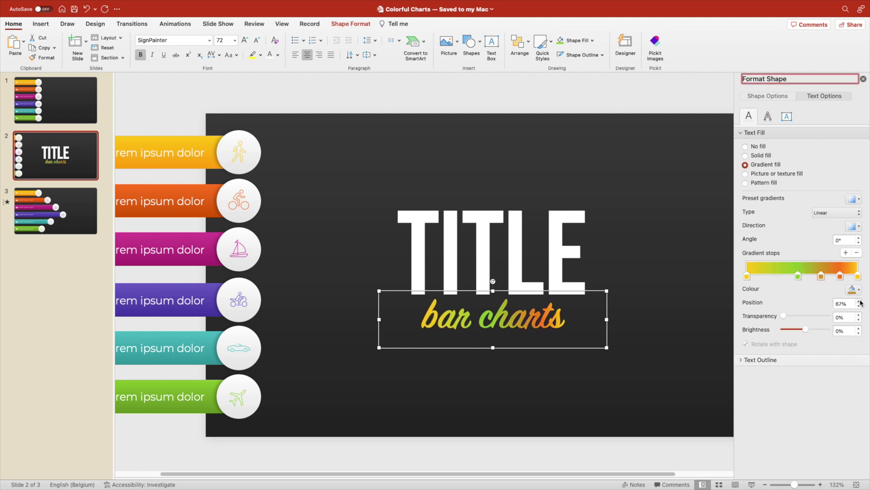
left_click(855, 290)
left_click(843, 312)
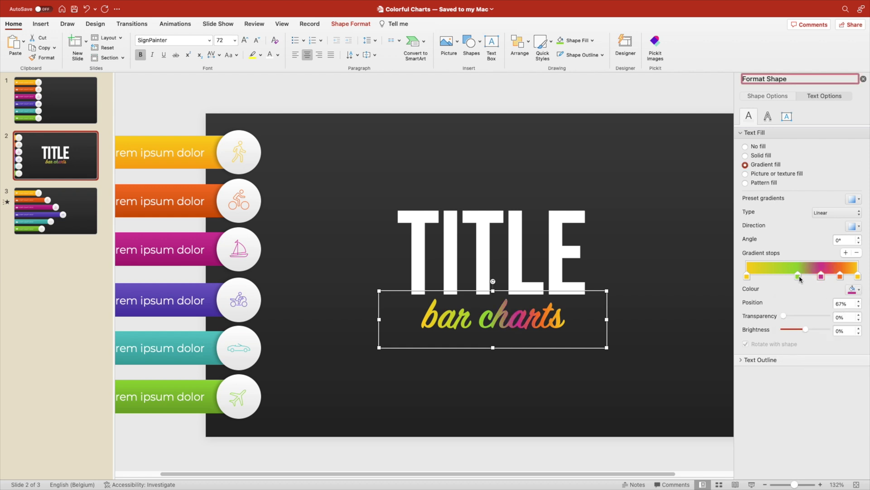
left_click(855, 290)
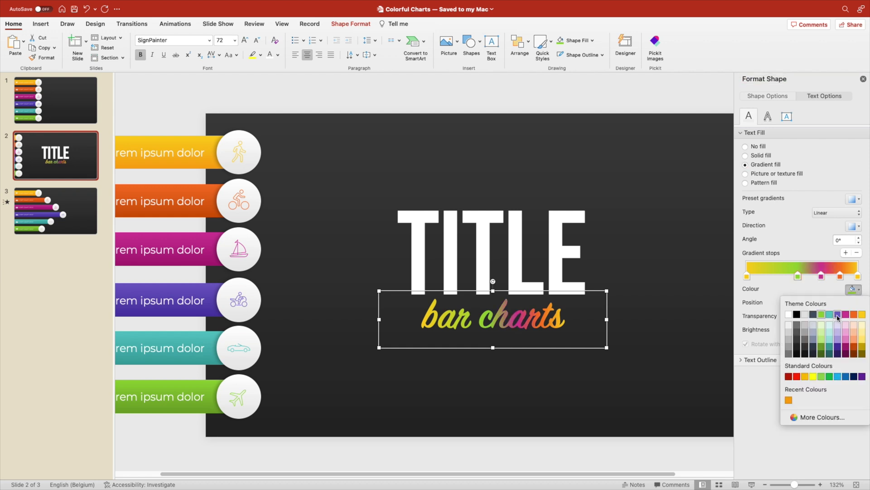
left_click(838, 314)
Add a teal stop at about 26% and turn the first stop green
left_click(776, 269)
left_click(855, 290)
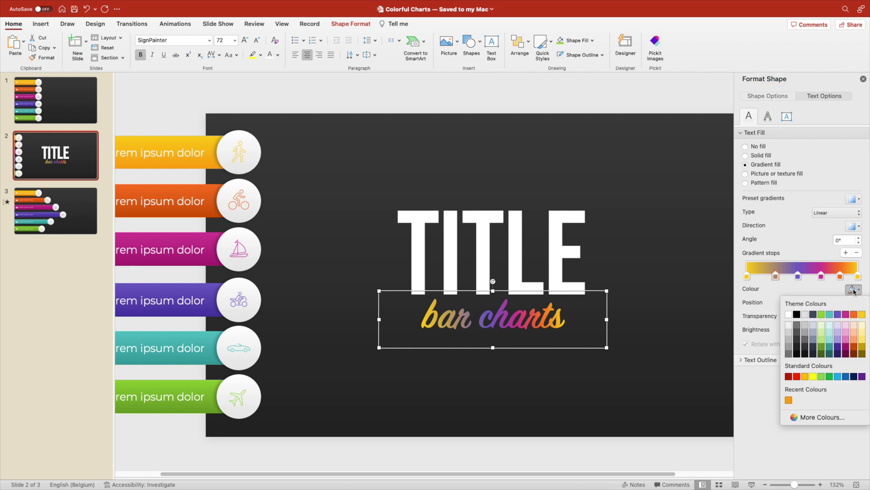
left_click(831, 314)
left_click(747, 277)
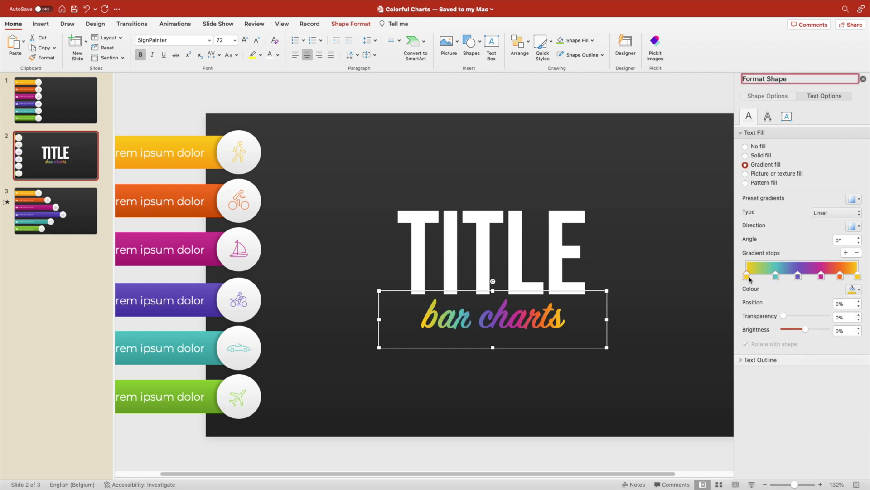
left_click(855, 289)
left_click(822, 314)
left_click_drag(776, 275, 815, 277)
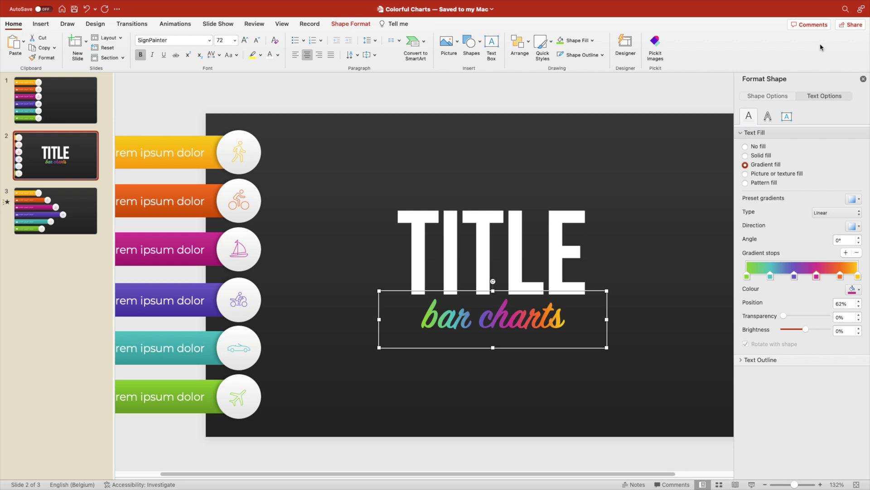
Apply an upward-cast shadow preset to 'bar charts' and increase its blur to 21 pt
left_click(768, 118)
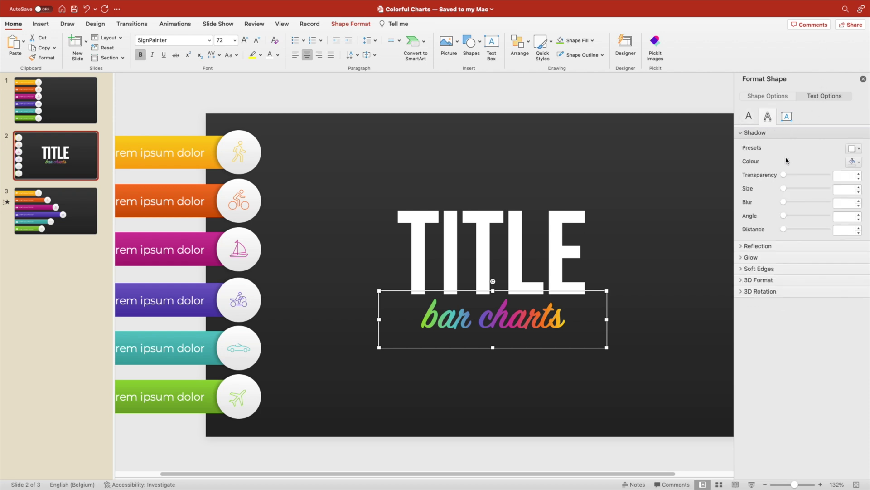
left_click(851, 149)
left_click(822, 281)
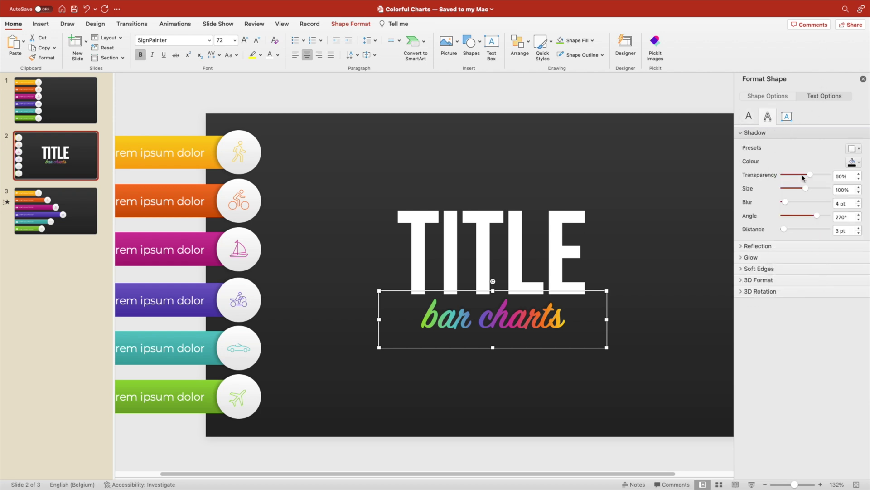
left_click_drag(787, 204, 790, 205)
Enlarge 'bar charts' to 88 pt, set shadow distance to 22 pt, and tuck it under TITLE
left_click_drag(515, 296, 515, 279)
left_click(245, 40)
left_click(245, 40)
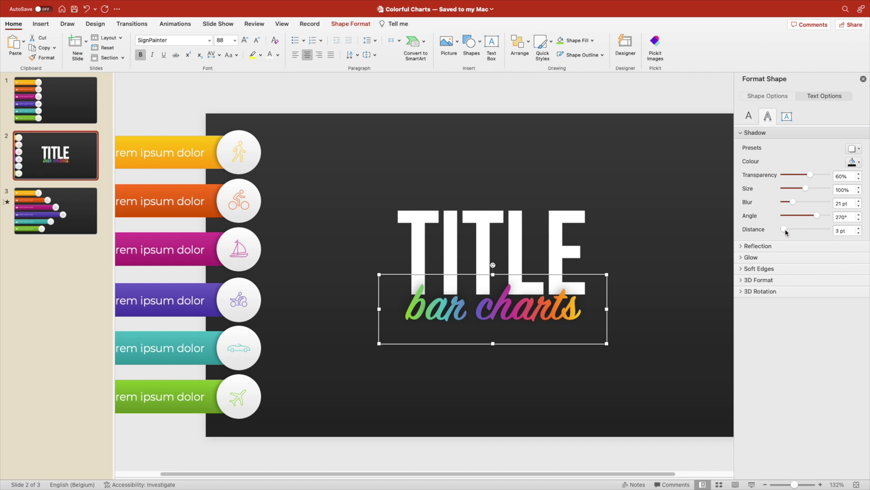
left_click_drag(786, 232, 790, 232)
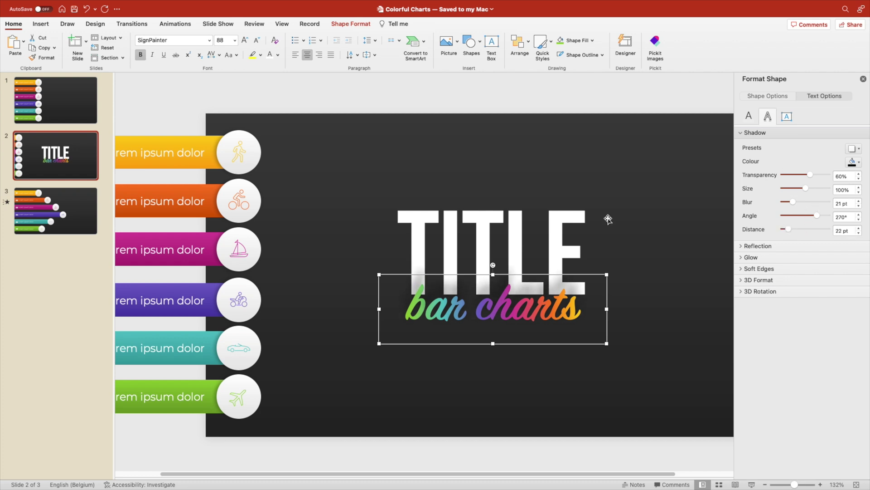
left_click(530, 208, "shift")
left_click_drag(531, 208, 550, 161)
left_click(549, 162)
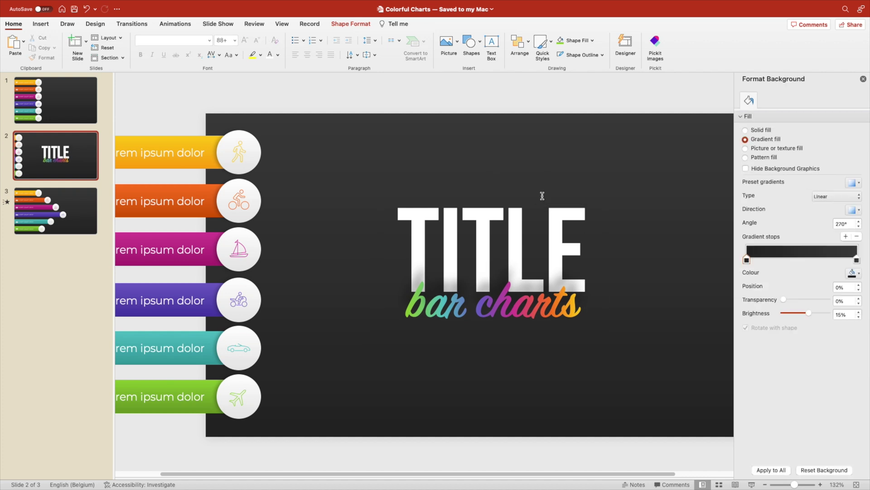
Close the formatting pane and lower the TITLE box slightly on the slide
left_click(546, 184)
left_click(546, 181)
left_click(863, 79)
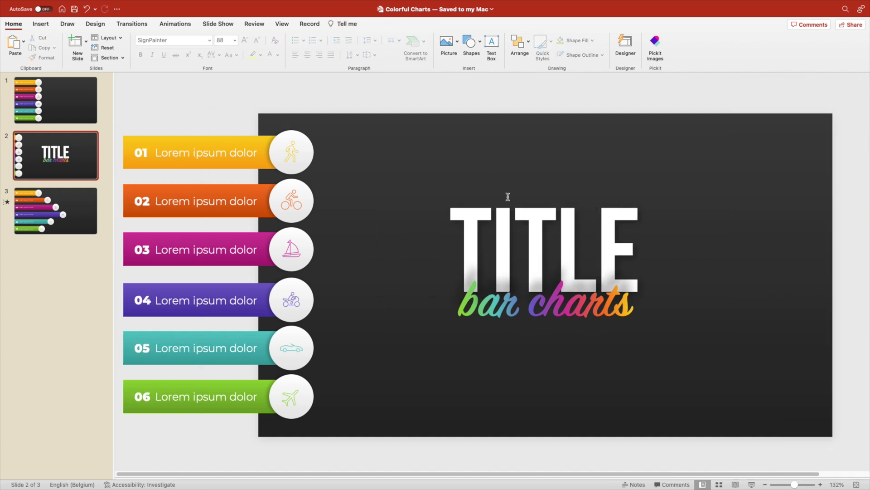
left_click(574, 213)
left_click_drag(576, 177, 588, 203)
left_click(699, 196)
key("super+z")
key("super+y")
left_click(700, 196)
Copy the TITLE and 'bar charts' heading to slide 3's top right and shrink it
left_click(531, 313, "shift")
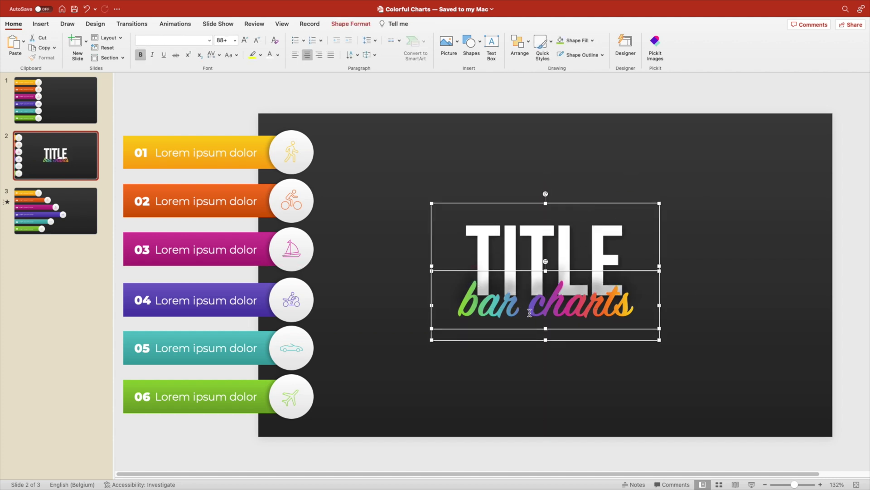
key("super+c")
left_click(90, 211)
key("super+v")
left_click_drag(544, 200, 702, 124)
left_click(259, 40)
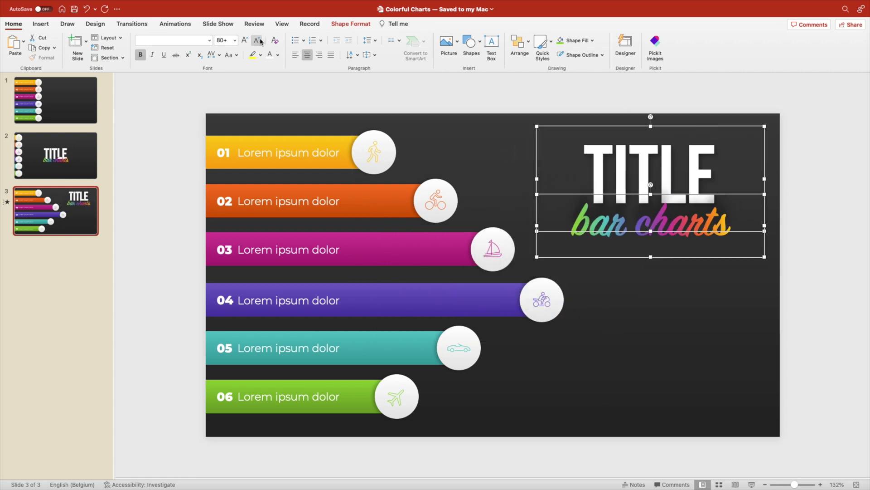
left_click(261, 42)
left_click(731, 298)
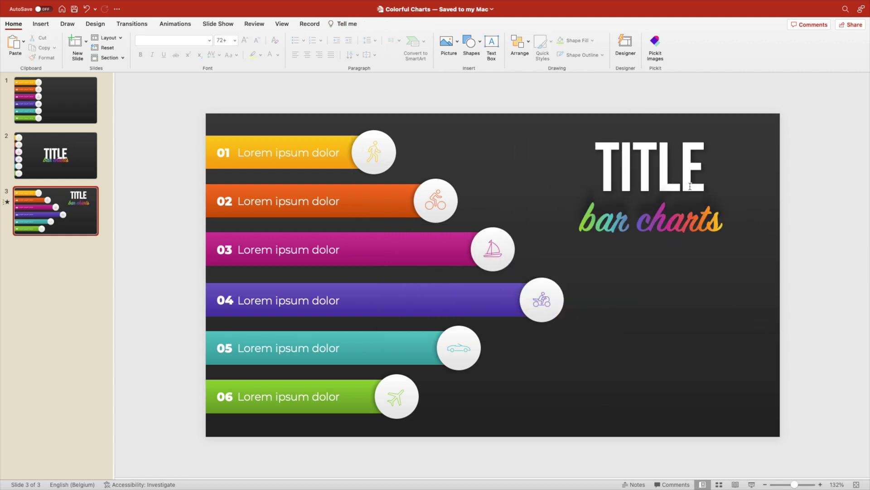
Reduce the slide 3 'bar charts' text to 48 pt and move it up under TITLE
left_click(680, 223)
left_click(680, 223)
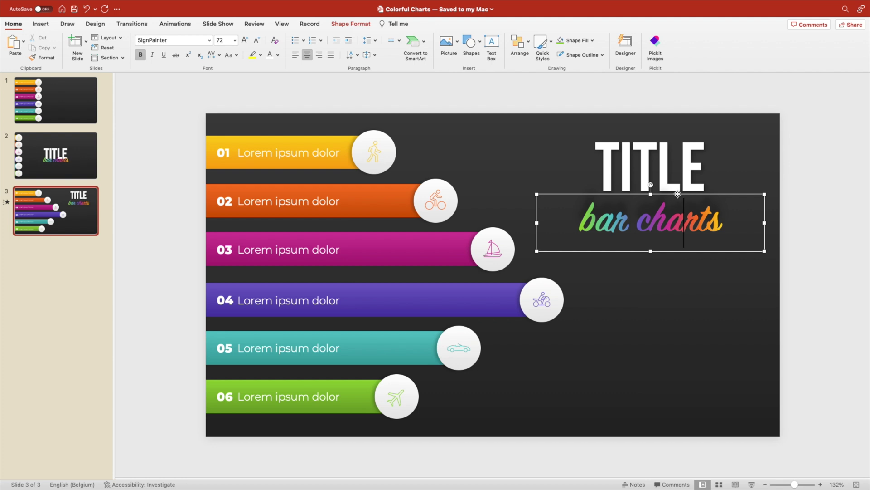
left_click(261, 42)
left_click(261, 42)
left_click(261, 42)
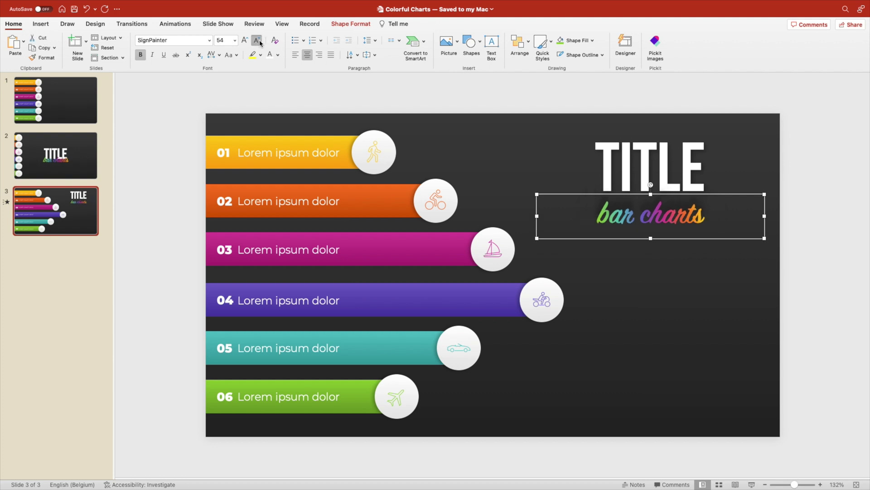
left_click(261, 42)
left_click_drag(665, 197, 665, 182)
left_click(669, 159, "shift")
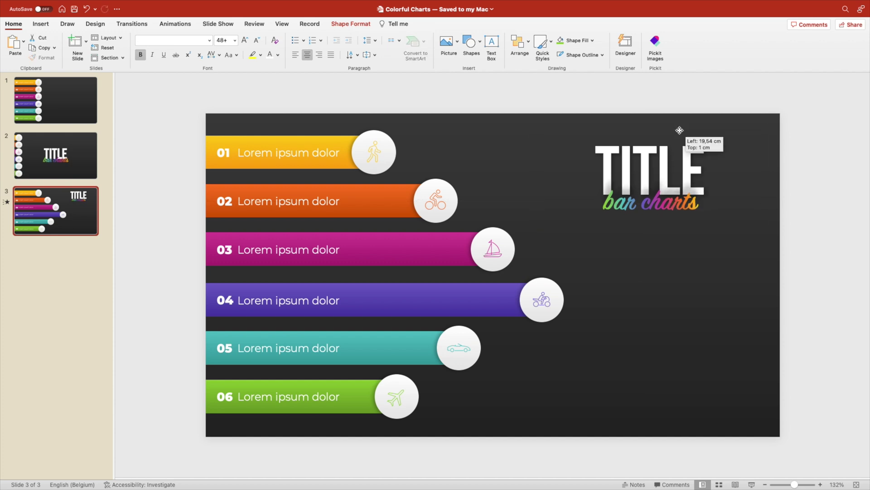
left_click(443, 79)
left_click(492, 45)
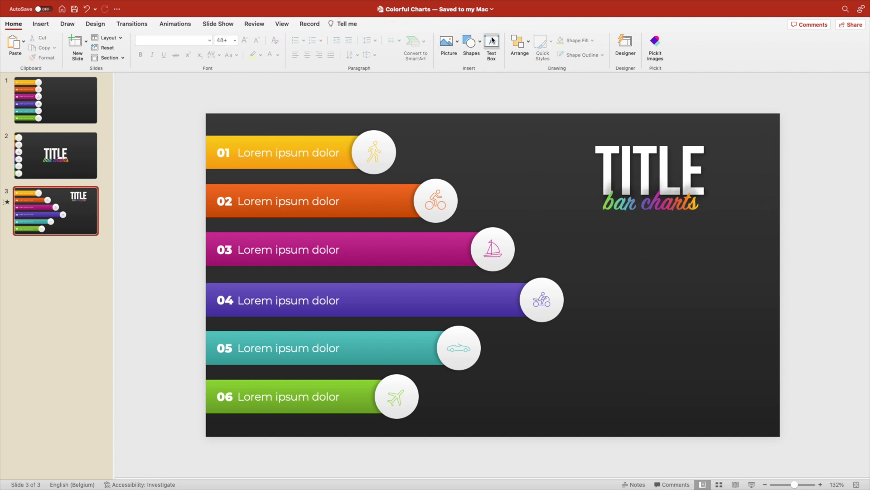
Draw a text box below the heading, paste the Lorem ipsum text, and shrink it
left_click_drag(585, 237, 643, 282)
left_click_drag(783, 338, 747, 300)
key("super+v")
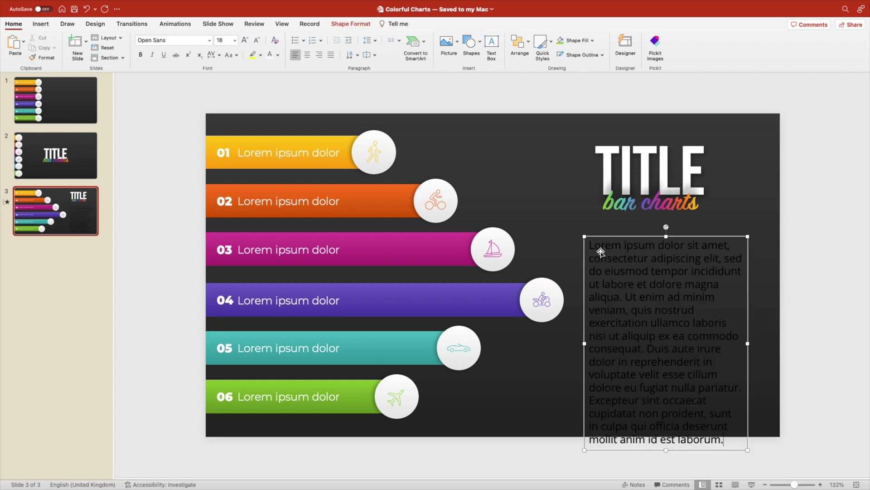
key("super+a")
left_click(256, 41)
left_click(256, 41)
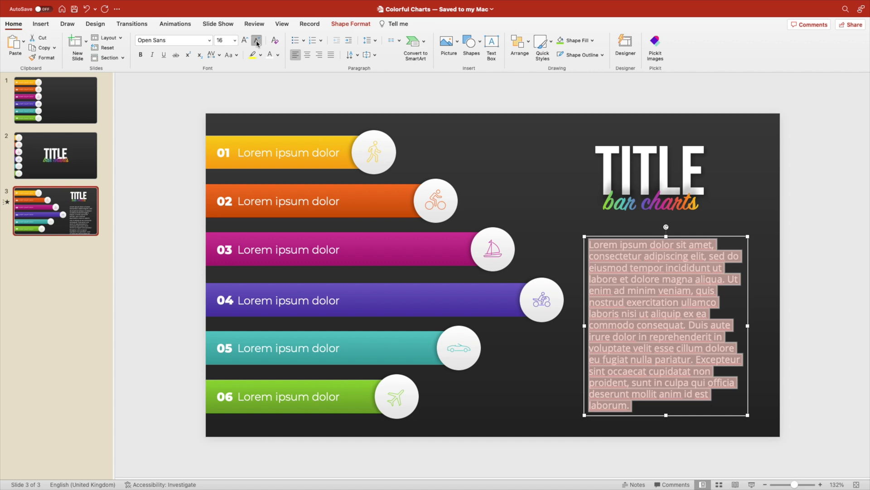
left_click(256, 41)
left_click(256, 40)
left_click(256, 41)
Set the body text to Montserrat Light 9 pt and break it into two paragraphs after 'consequat.'
left_click(208, 42)
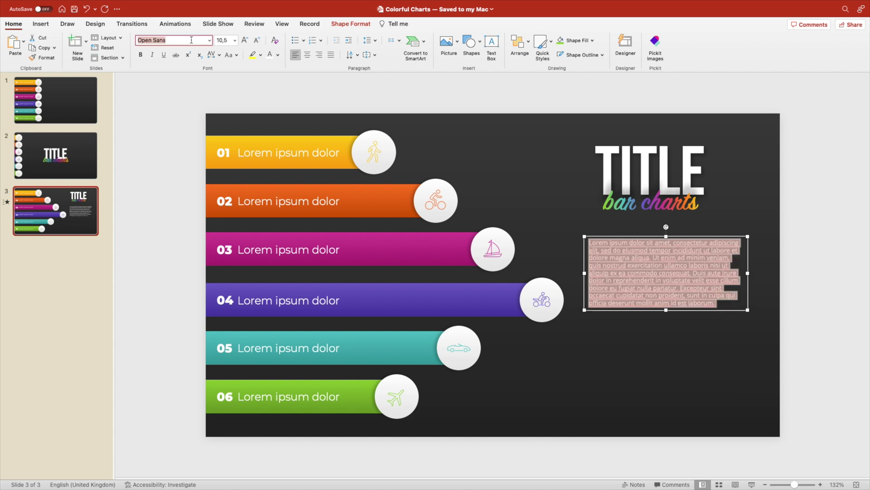
type("Montserrat")
key("Return")
left_click(209, 40)
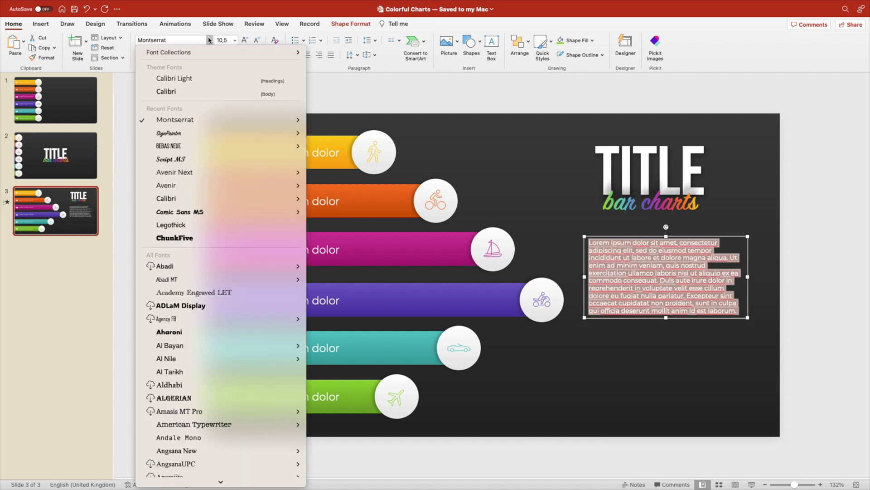
mouse_move(281, 120)
left_click(363, 191)
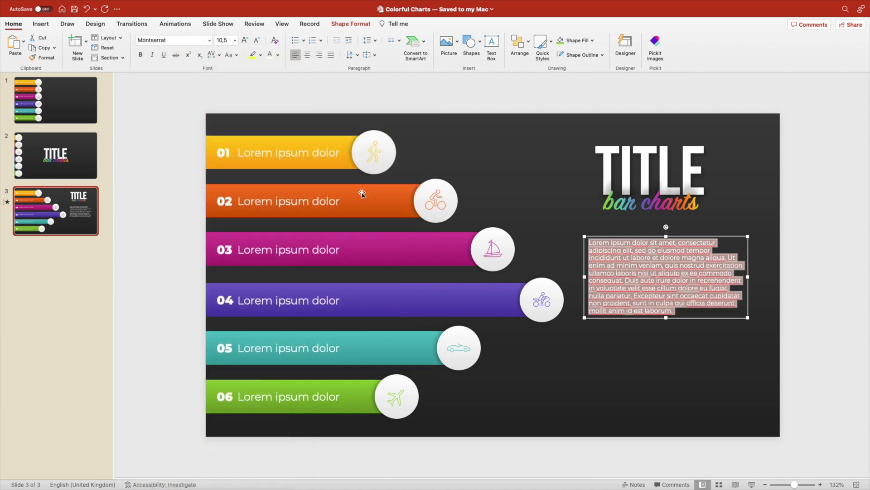
left_click(257, 40)
left_click(256, 42)
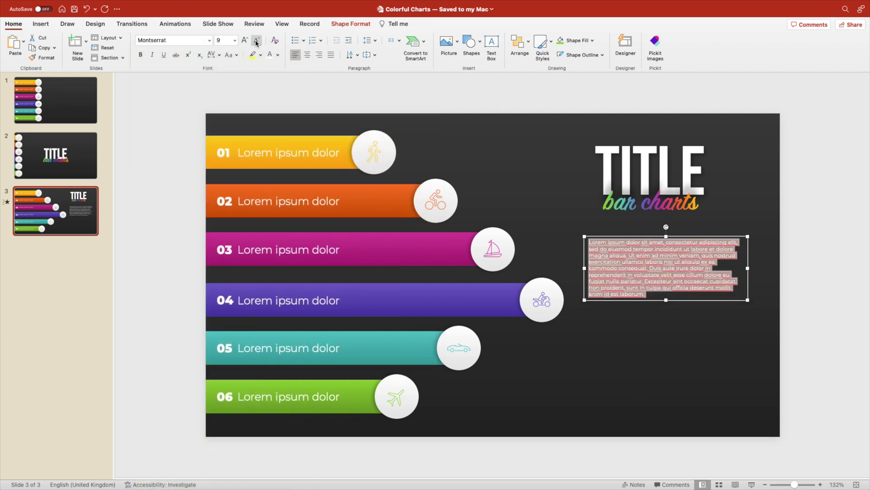
left_click(723, 269)
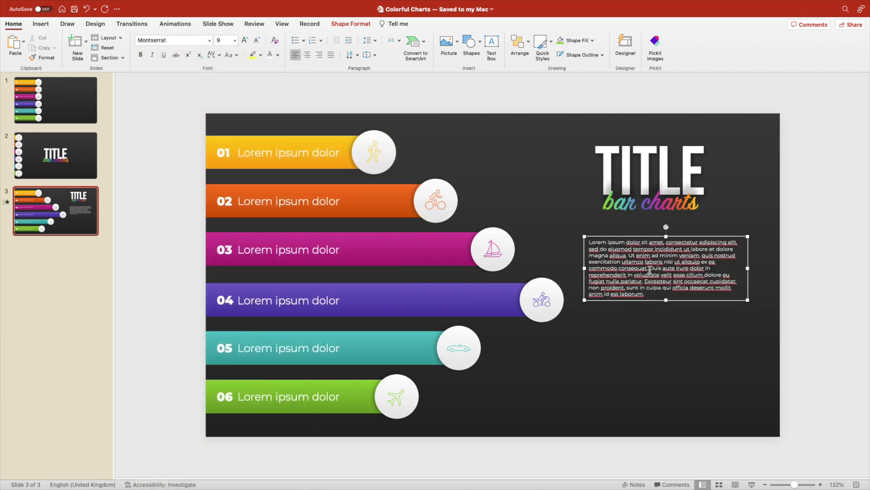
key("Return")
key("Return")
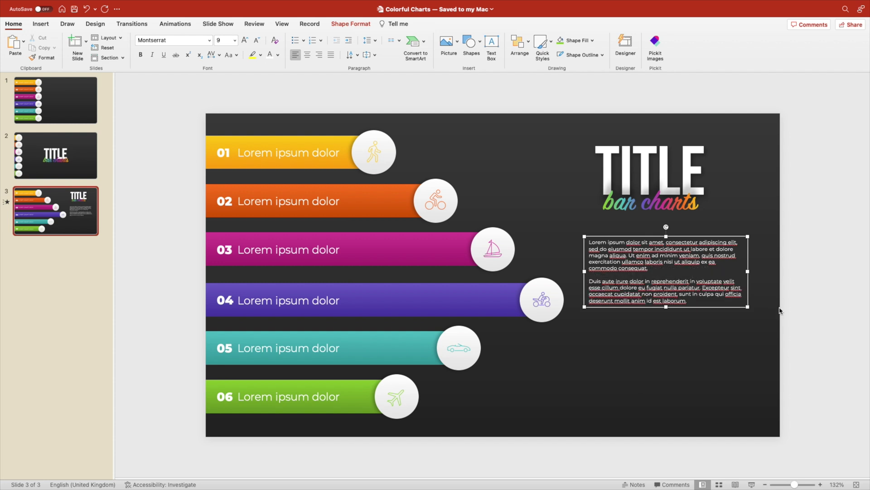
Move the second Lorem ipsum paragraph into a duplicated text box stacked just below the first
left_click(766, 298)
left_click_drag(689, 236, 688, 230)
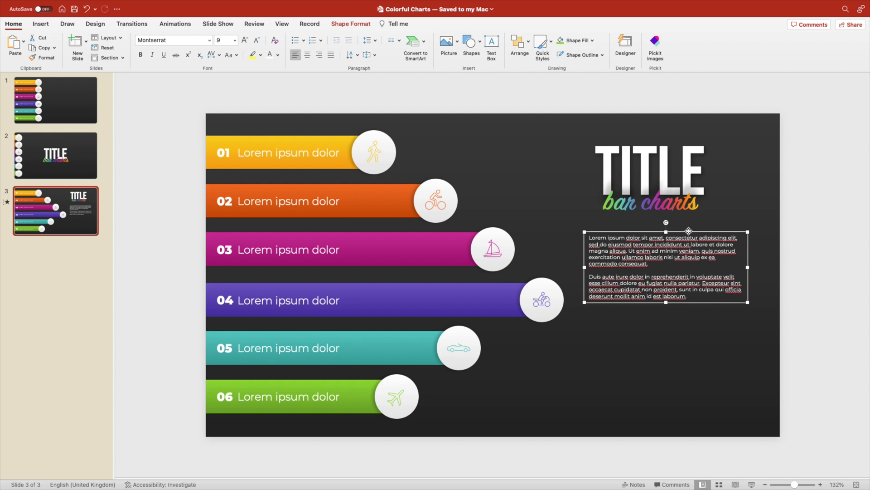
left_click_drag(661, 270, 720, 311)
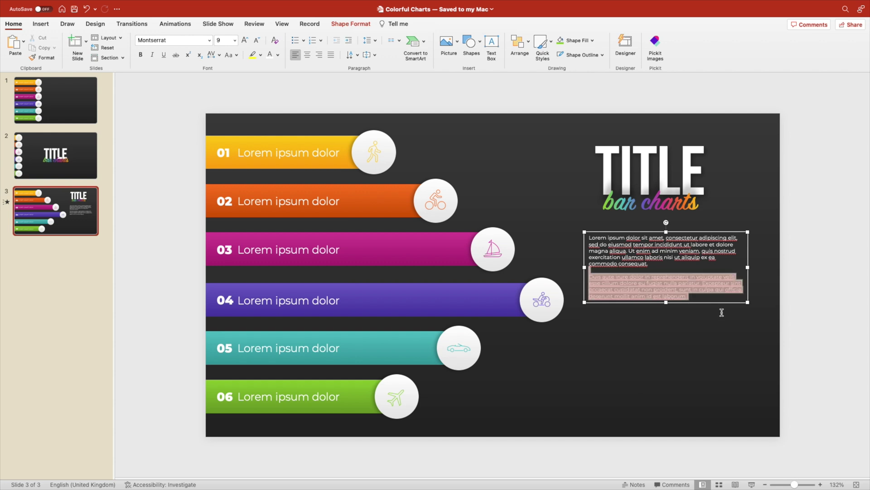
key("BackSpace")
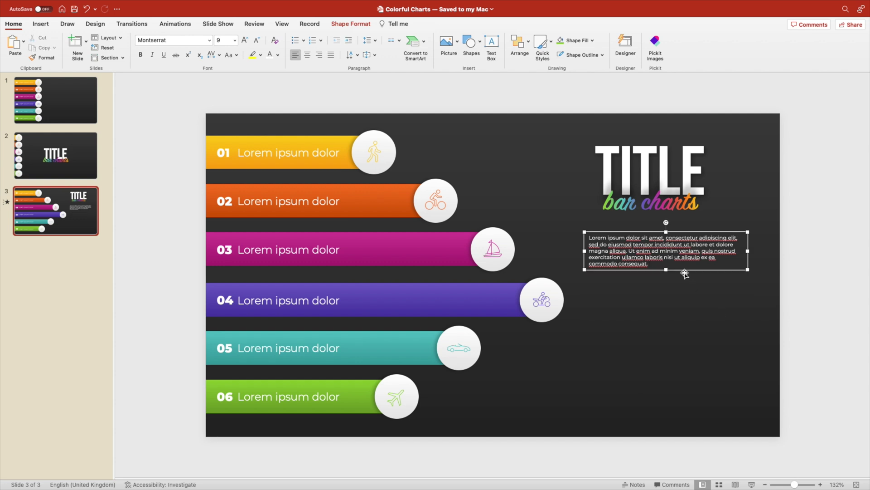
left_click_drag(584, 233, 580, 294)
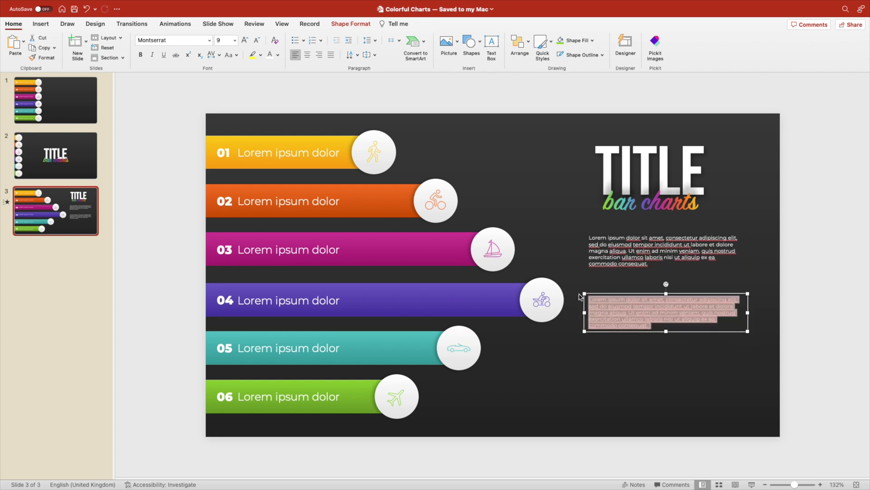
key("super+v")
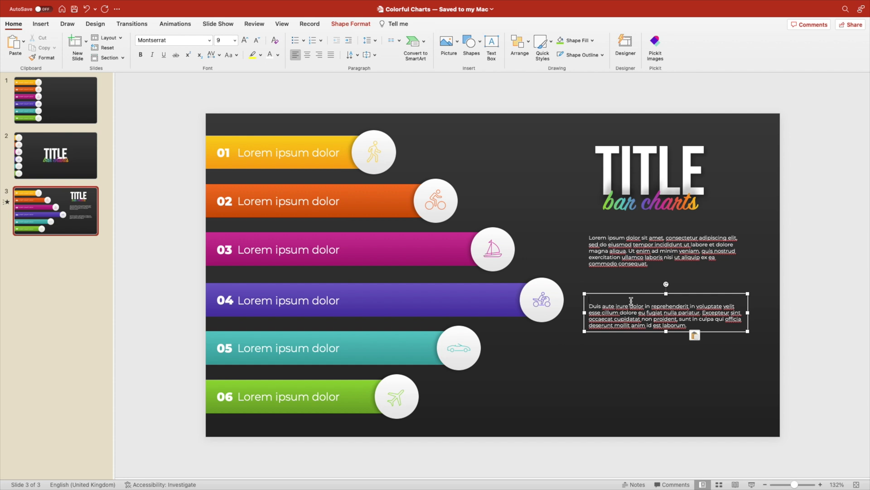
left_click_drag(634, 299, 635, 284)
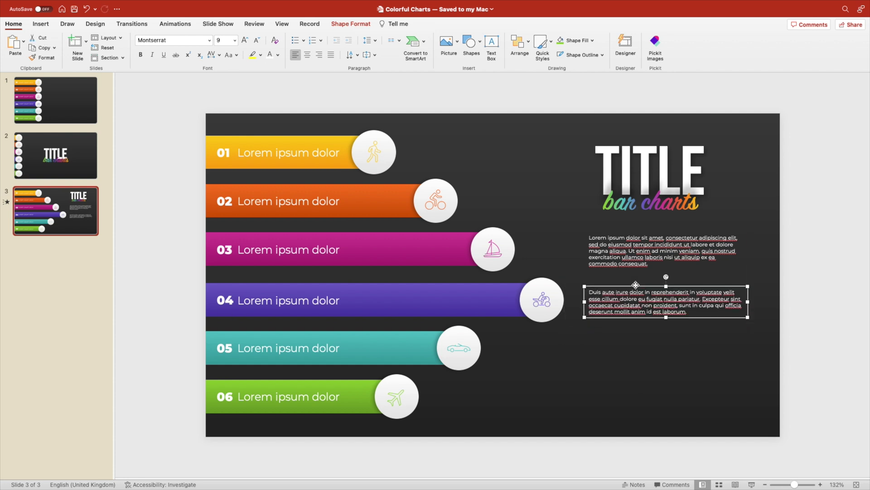
left_click(635, 236, "shift")
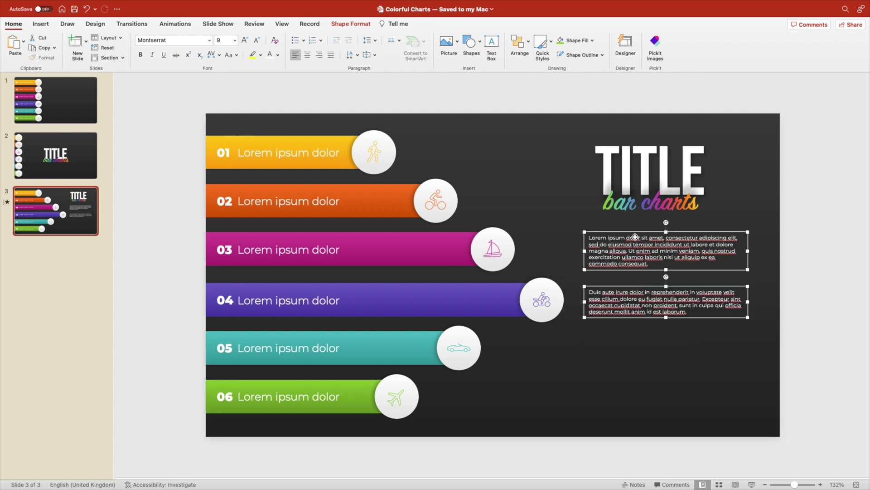
Paste both Lorem ipsum text boxes onto slide 2 and position them just past its right edge
left_click(54, 150)
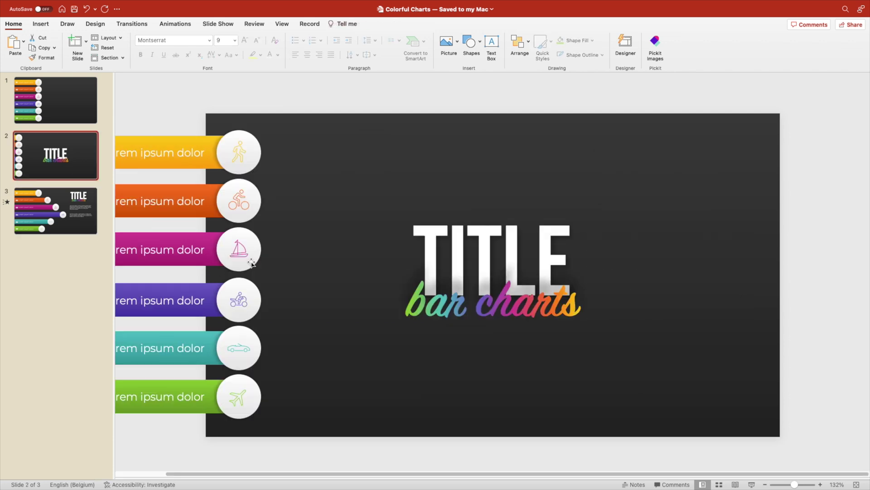
key("super+v")
left_click_drag(611, 270, 824, 270)
right_click(810, 362)
left_click(818, 351)
scroll(818, 352, "down", 5)
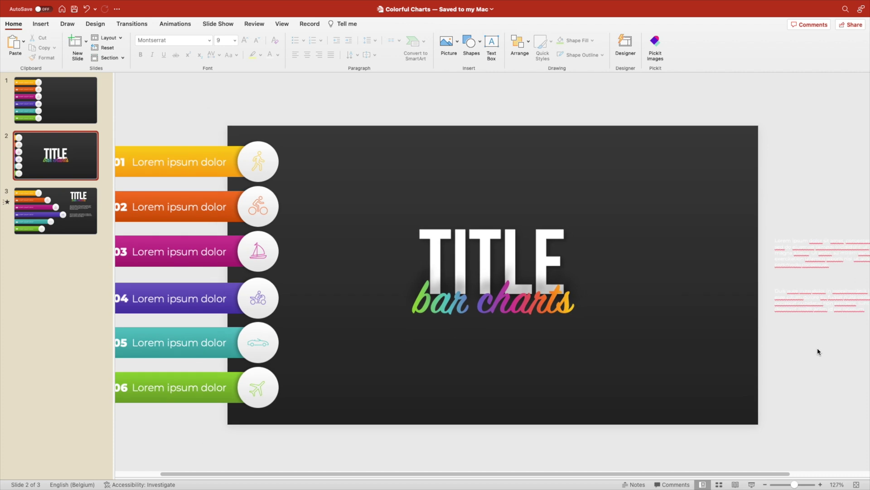
left_click(750, 284)
left_click_drag(750, 284, 809, 286)
left_click(71, 210)
key("Up")
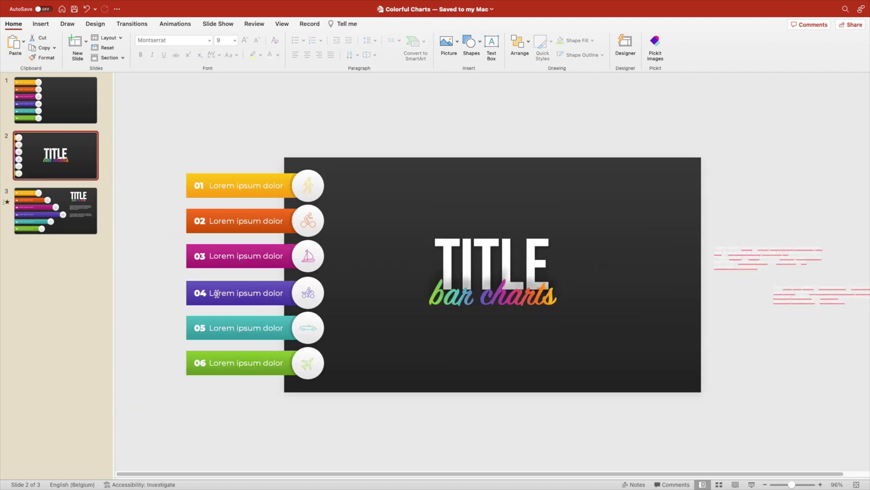